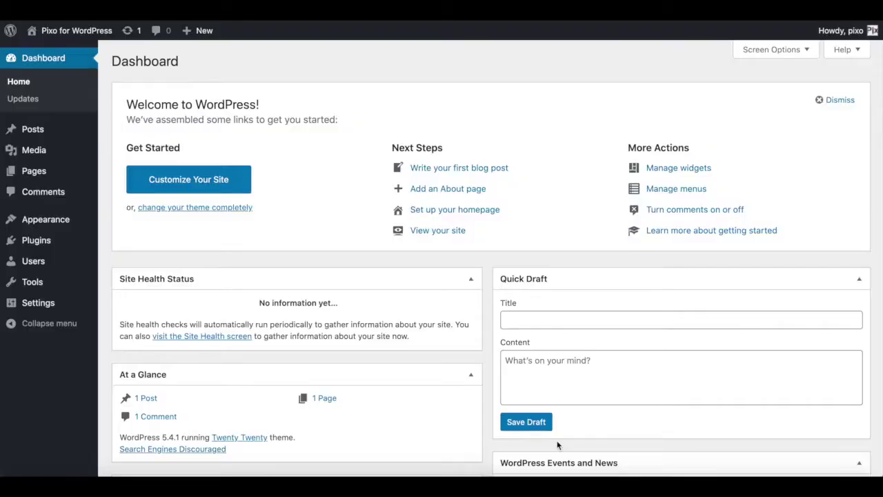
Find 'pixo' in the plugin directory, then install and activate Image Editor by Pixo
click(26, 242)
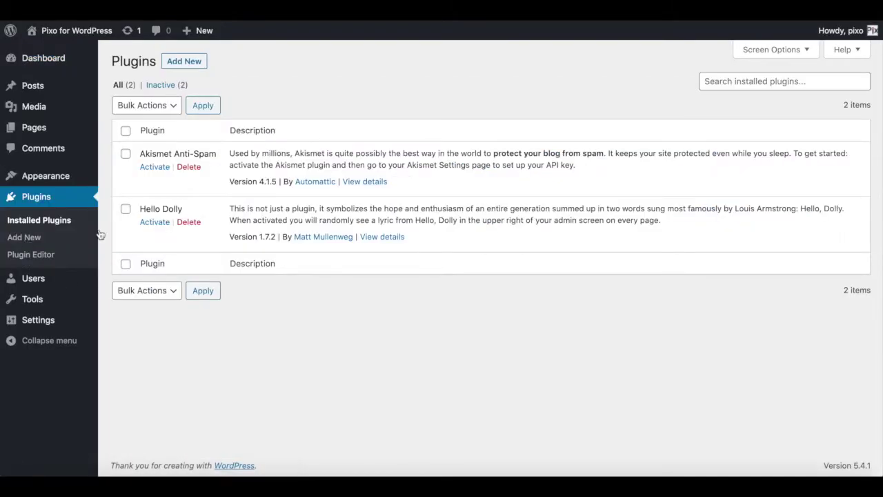
click(733, 83)
text(pi)
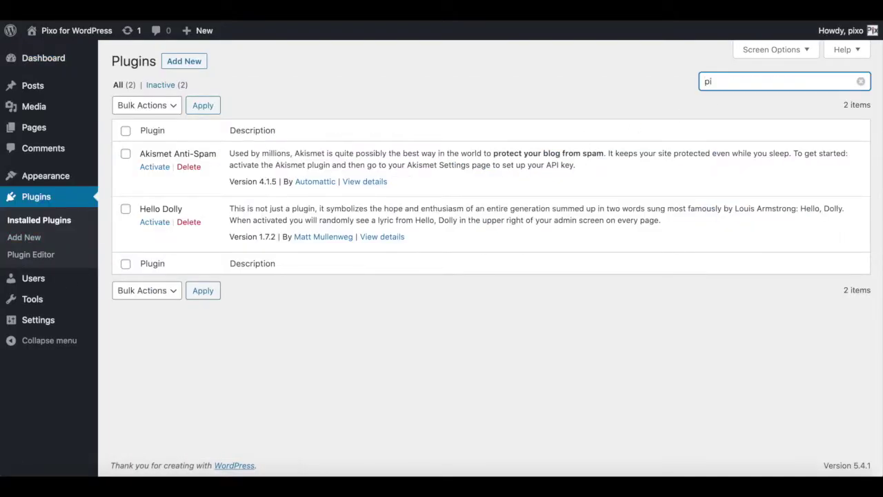
text(xo)
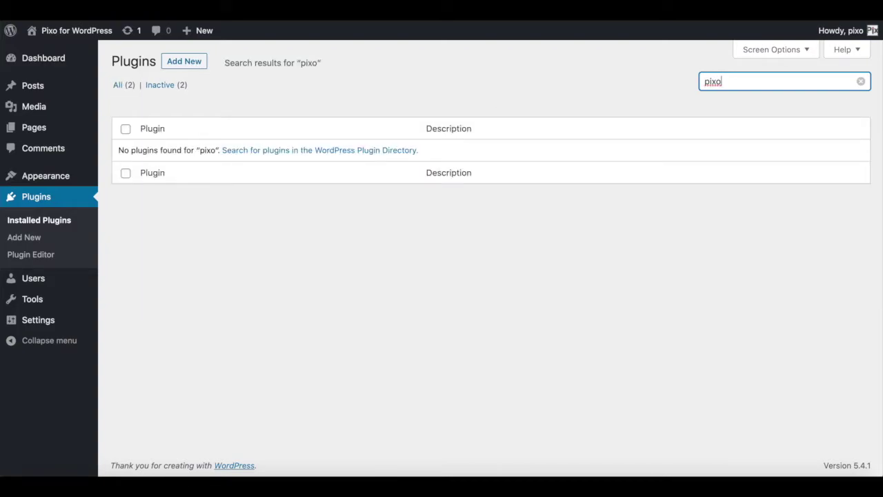
click(374, 151)
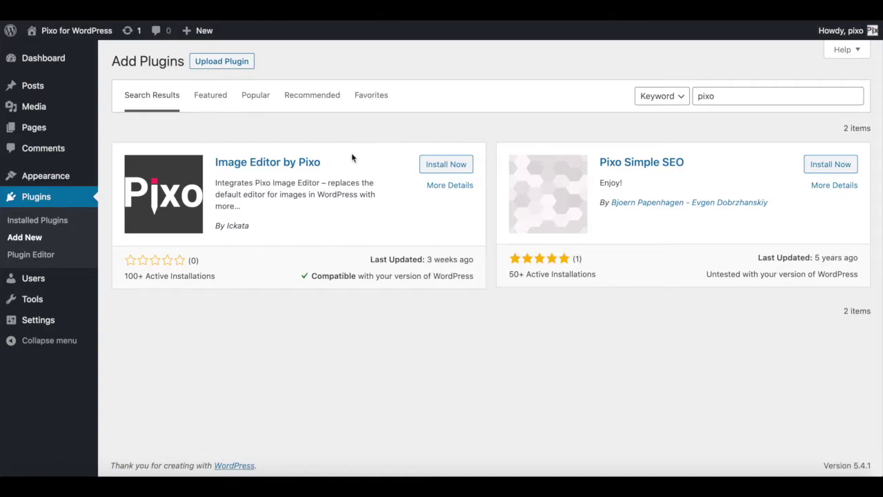
click(433, 166)
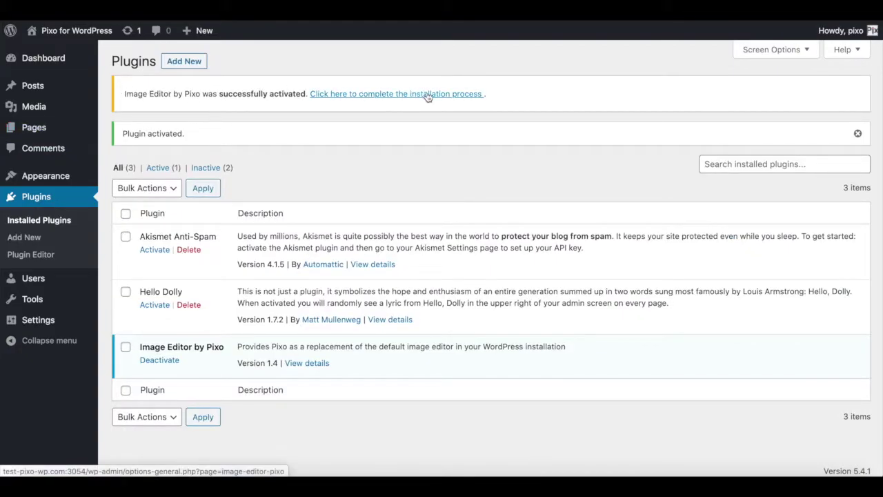
click(427, 96)
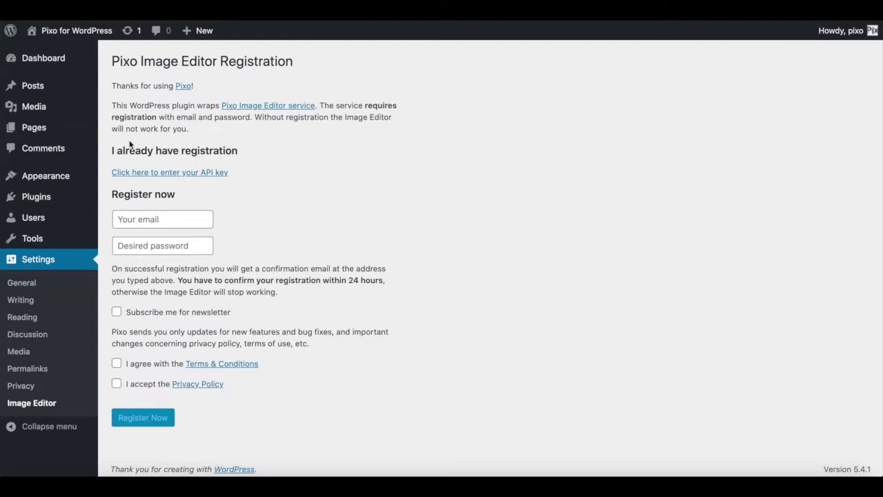
click(163, 218)
key(Tab)
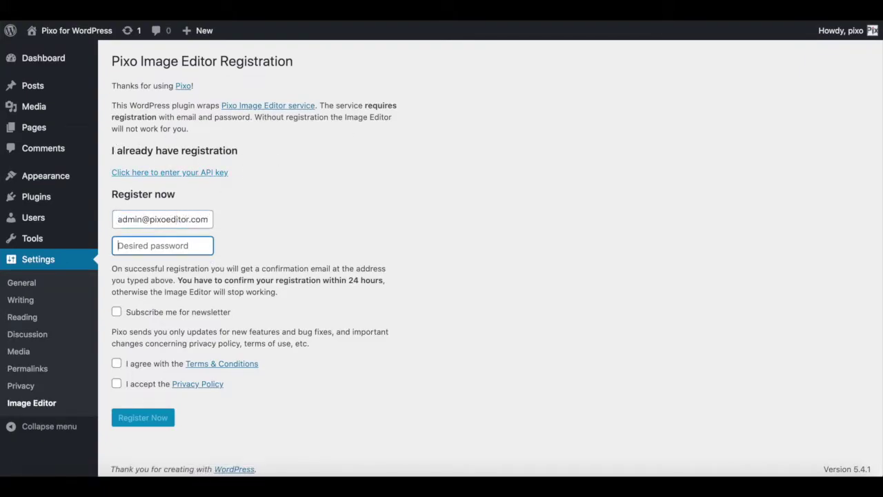
click(116, 363)
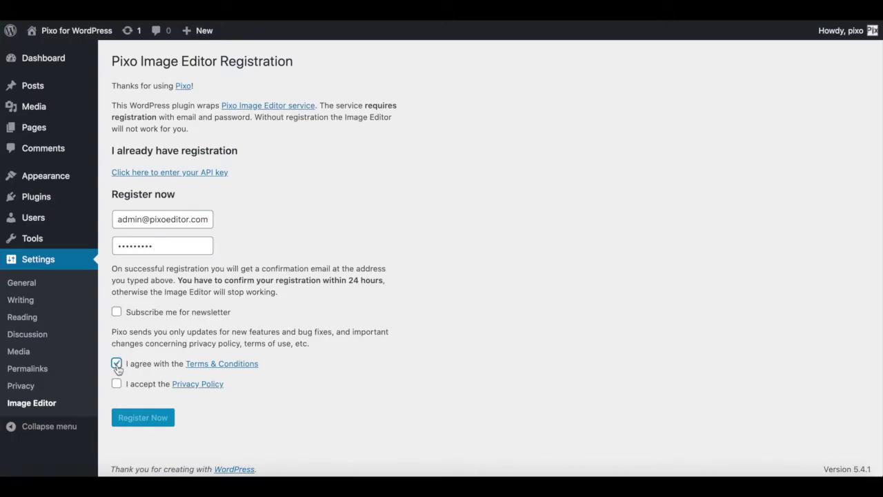
click(116, 383)
click(142, 418)
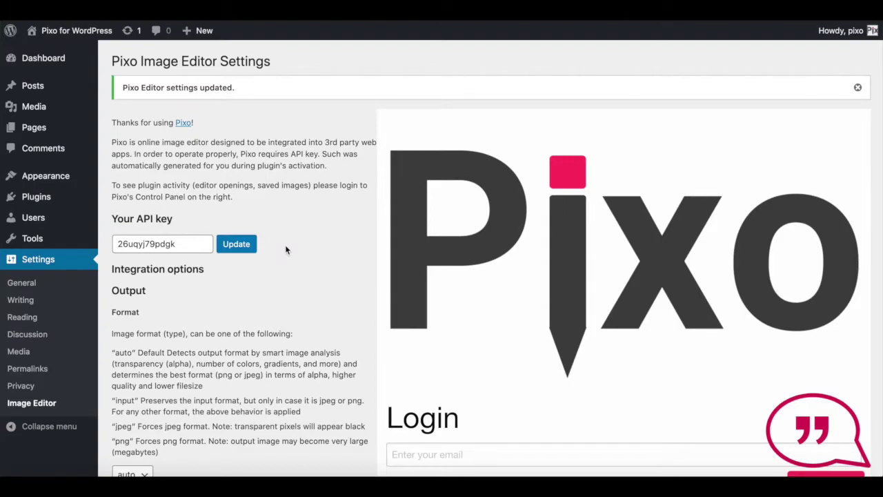
Keep Pixo's output format on auto, adjust JPEG quality, enable optimizations and save the options
scroll(286, 250, down, 2)
scroll(285, 250, down, 2)
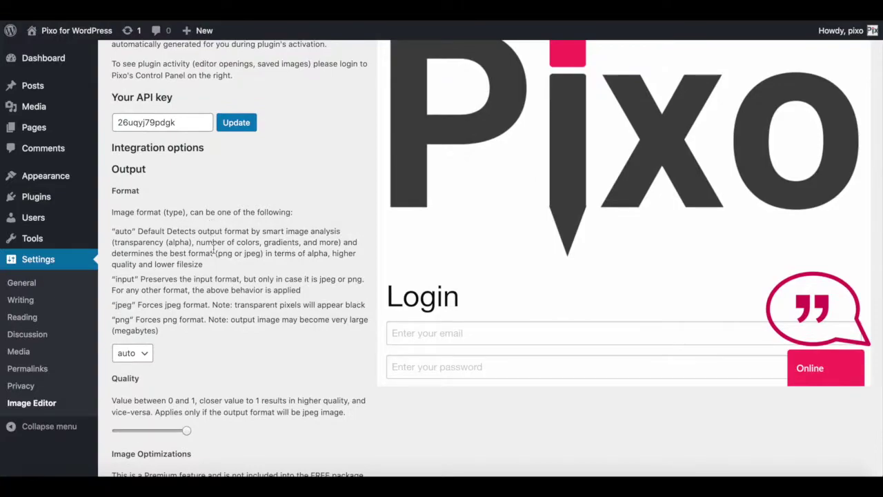
scroll(214, 248, down, 2)
click(147, 289)
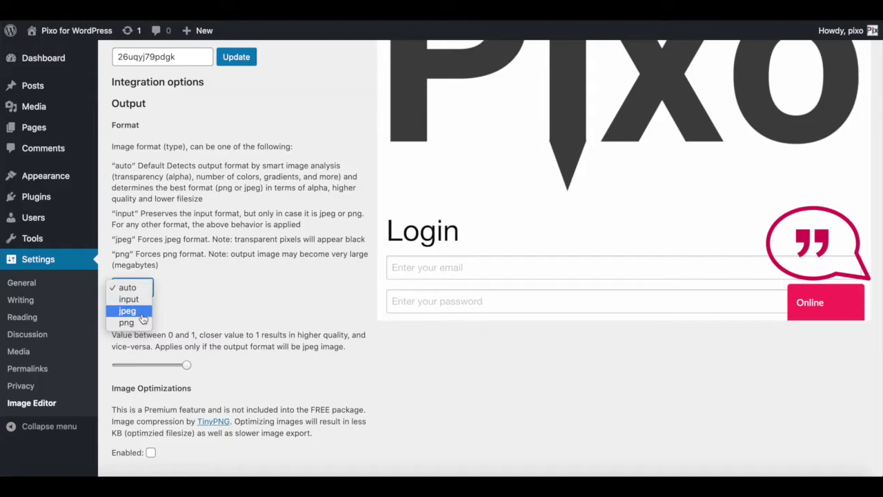
click(150, 288)
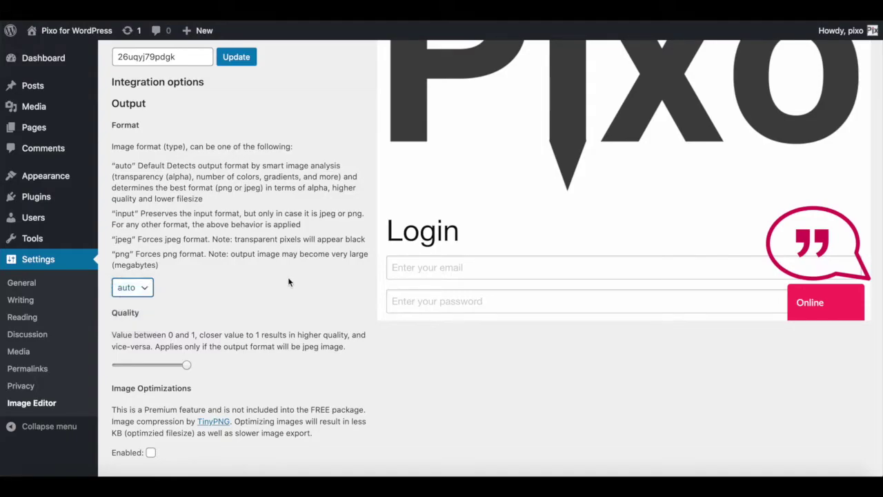
scroll(288, 277, down, 2)
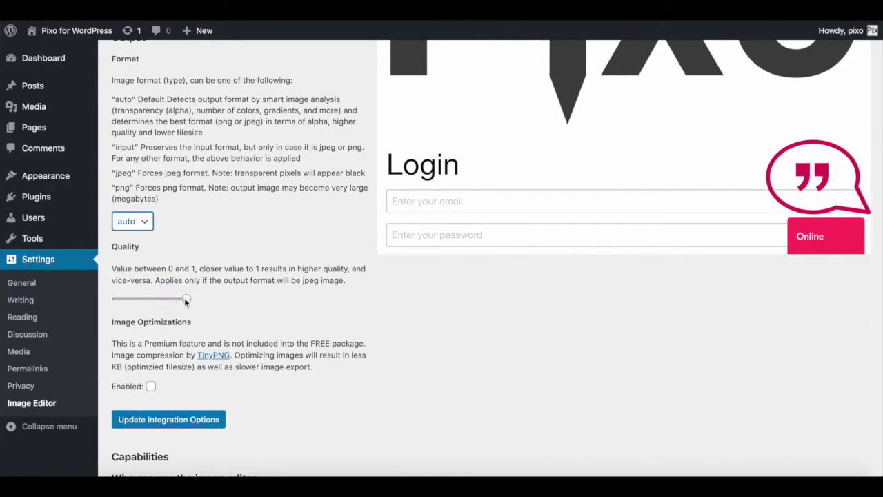
drag(188, 301, 181, 301)
drag(181, 301, 186, 301)
scroll(202, 307, down, 3)
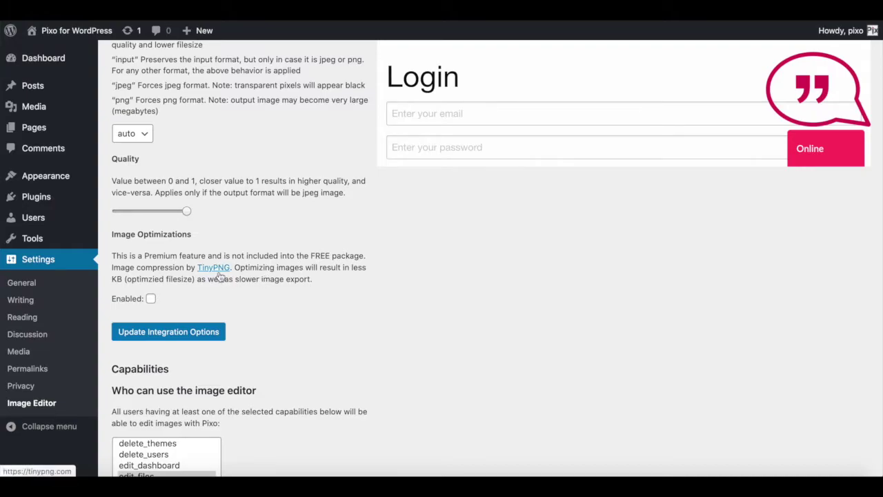
click(154, 300)
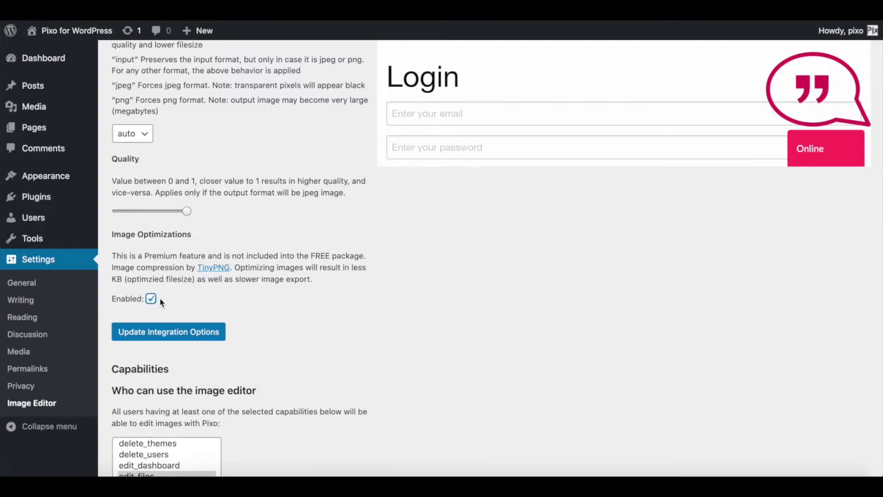
click(176, 333)
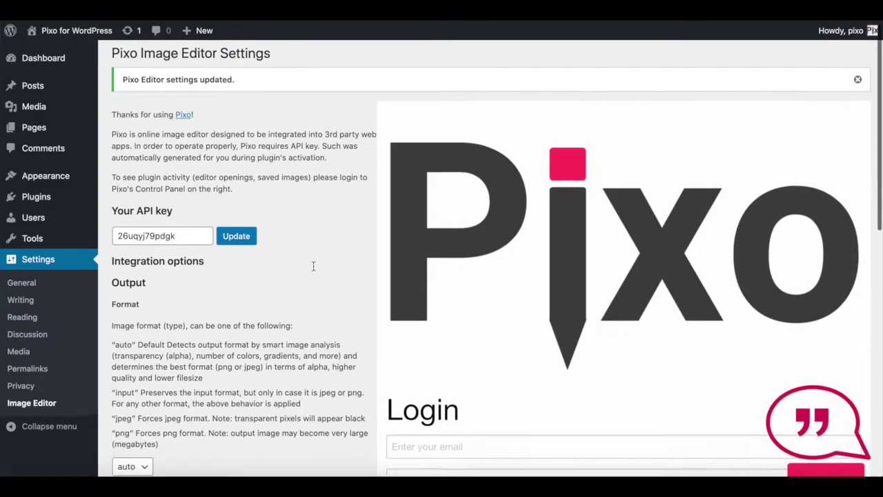
Go to the Media Add New upload page
scroll(314, 266, down, 10)
scroll(313, 266, down, 5)
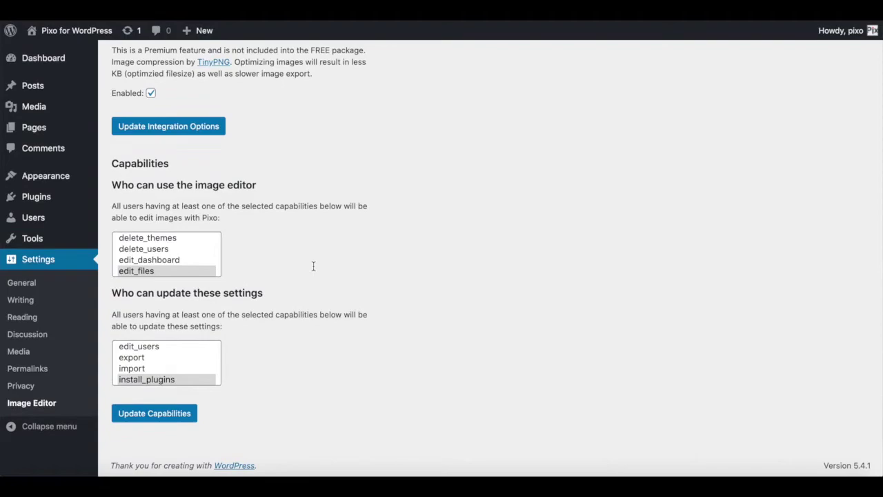
click(138, 129)
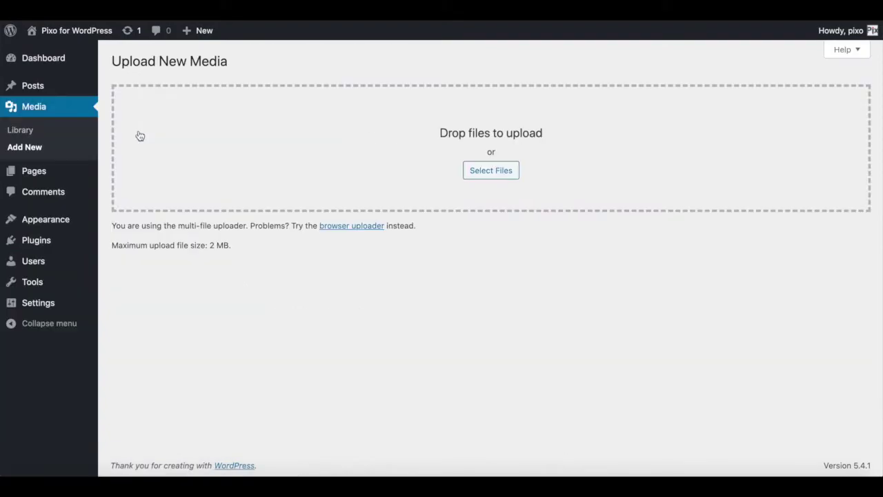
Upload WordPress.jpg to the media library and open its details for editing
drag(233, 94, 169, 135)
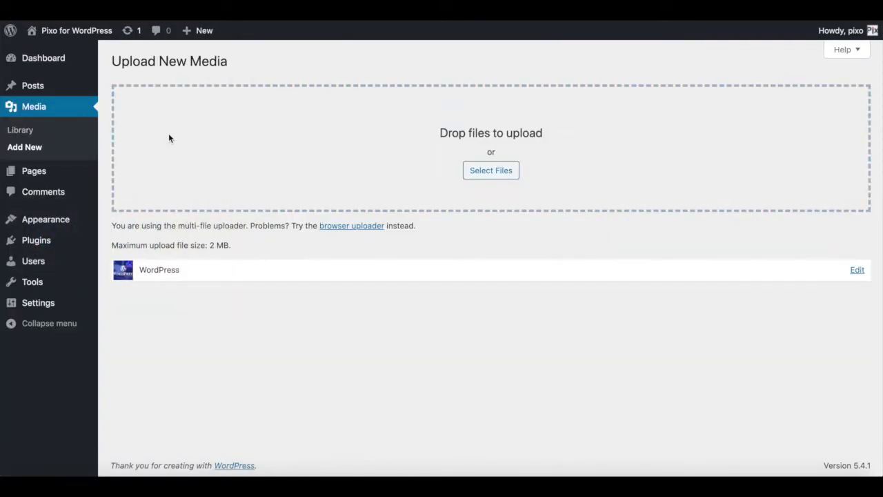
click(53, 130)
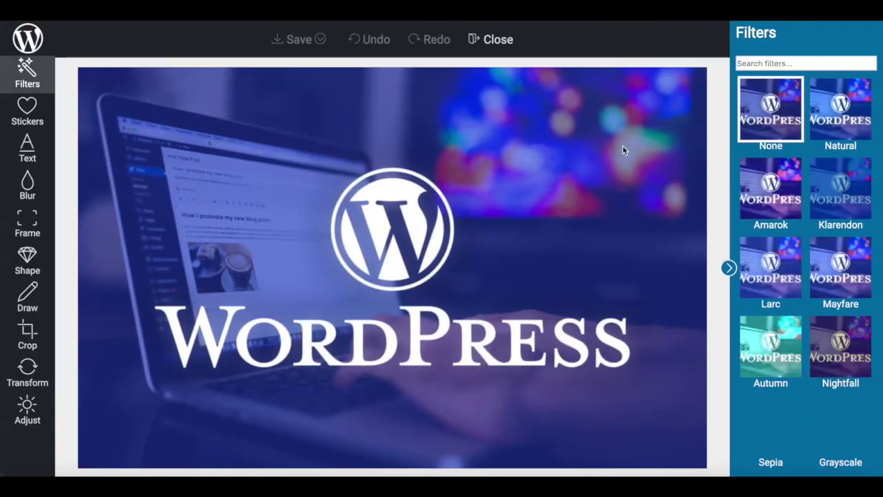
Apply the Nightfall filter and place a shrunken Heart Classic sticker on the laptop
click(780, 186)
click(778, 342)
click(857, 336)
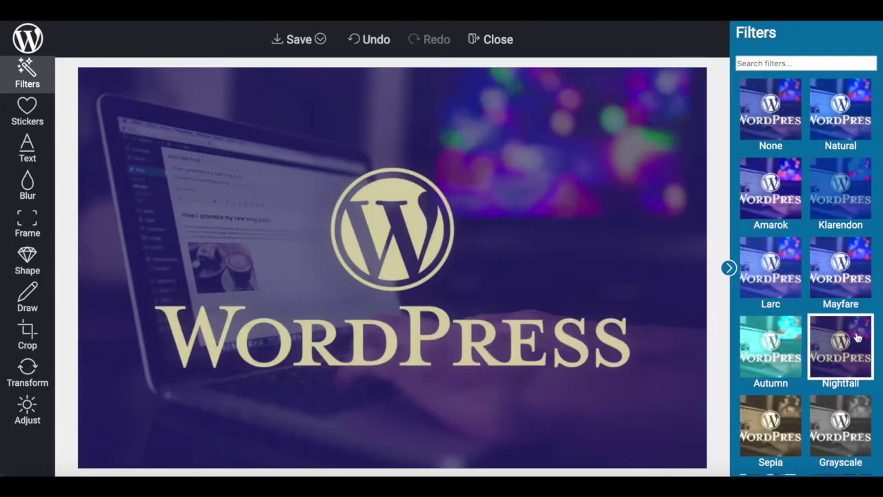
click(28, 111)
scroll(767, 208, down, 5)
scroll(769, 212, down, 5)
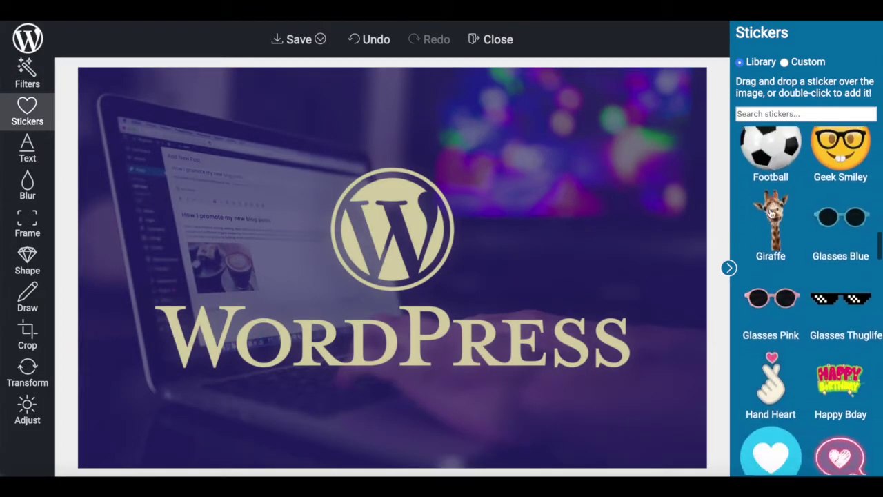
scroll(771, 214, down, 10)
drag(770, 235, 306, 227)
drag(543, 409, 349, 227)
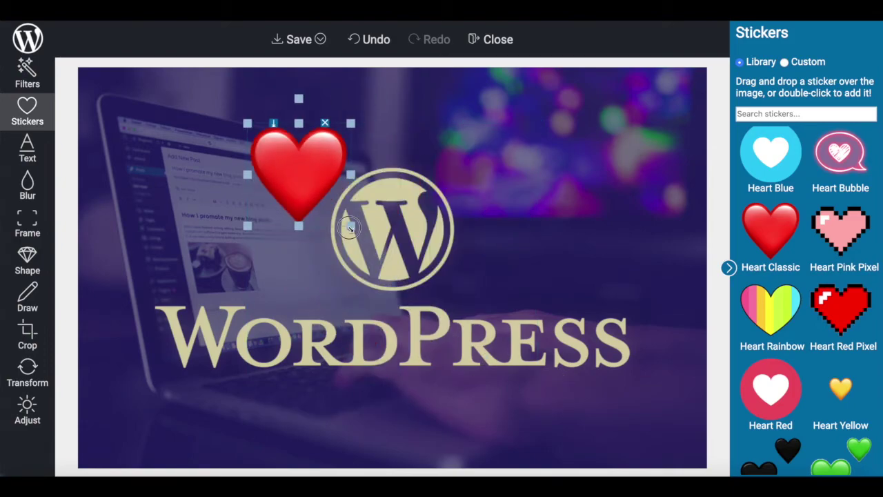
drag(299, 172, 257, 239)
Add logo.png as a small custom sticker in the top-left and nudge the heart closer
click(807, 62)
click(803, 86)
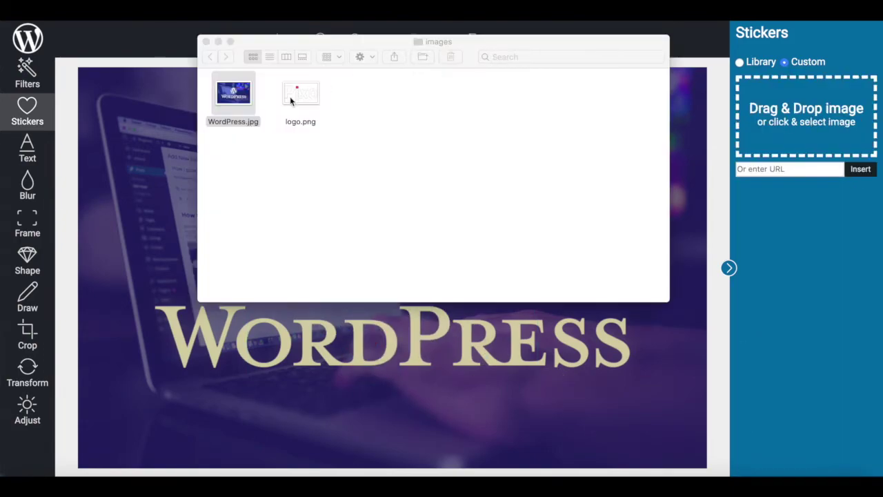
drag(289, 100, 395, 370)
drag(673, 109, 257, 348)
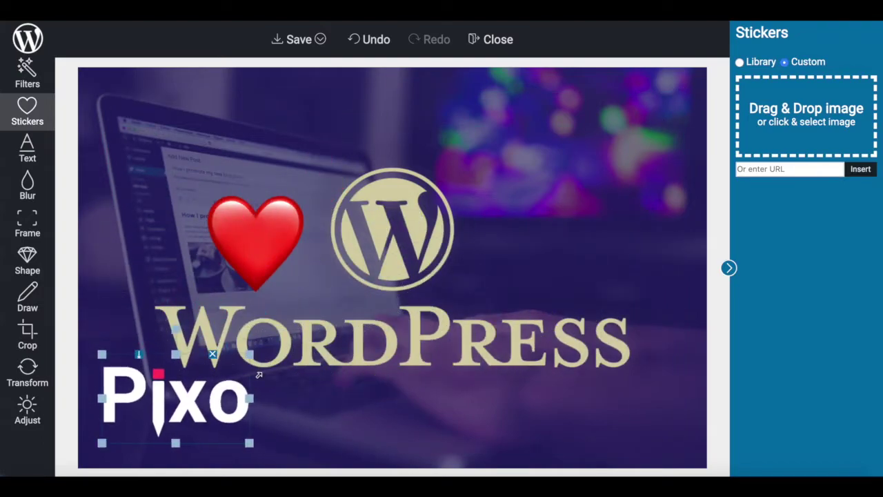
drag(227, 393, 214, 146)
drag(276, 228, 288, 224)
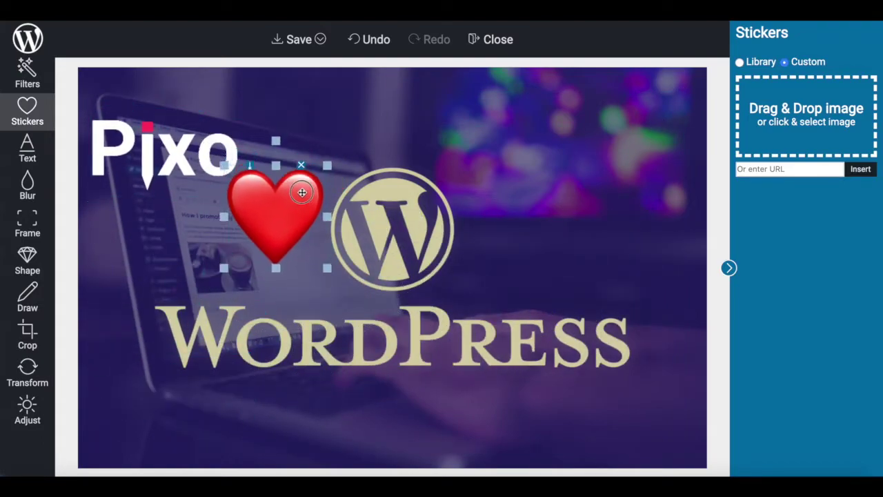
click(31, 151)
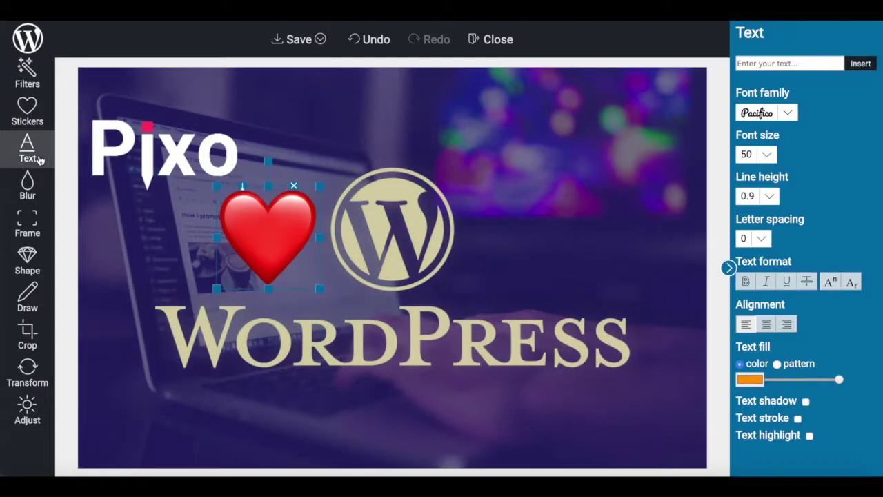
Set the caption font to PT Sans with a near-white FFFFEE fill
click(797, 116)
click(802, 272)
click(758, 383)
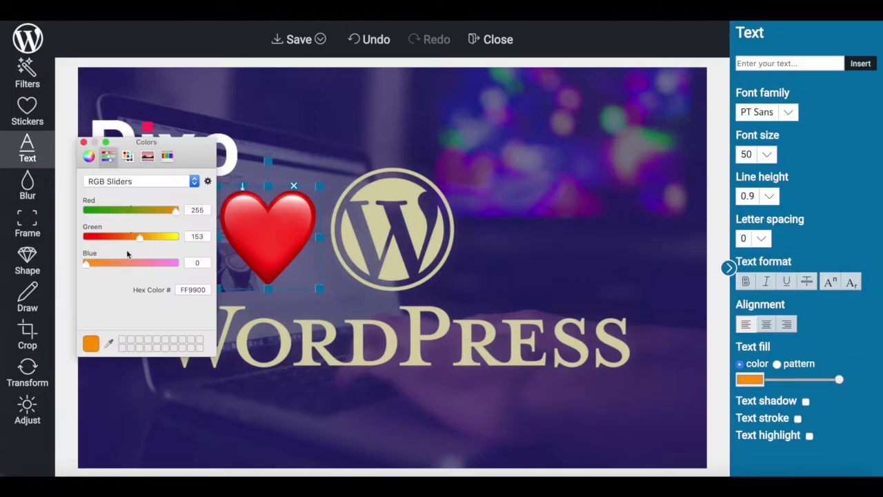
click(88, 155)
click(128, 156)
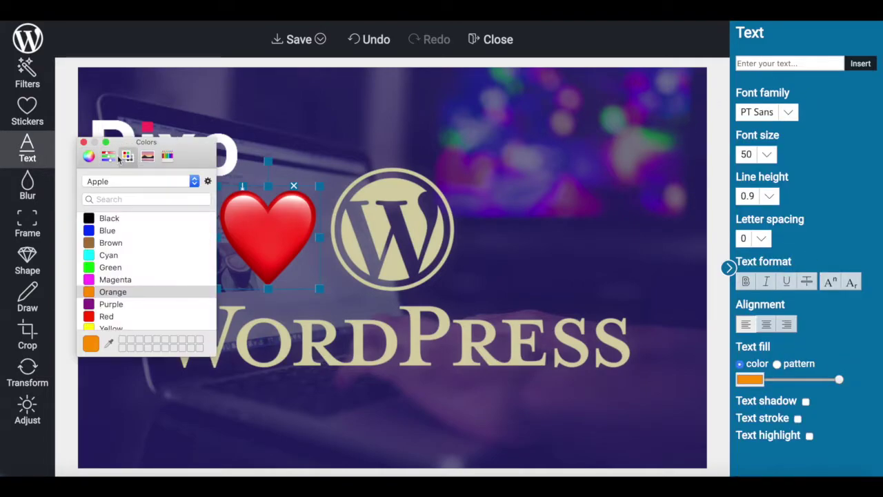
drag(110, 262, 170, 262)
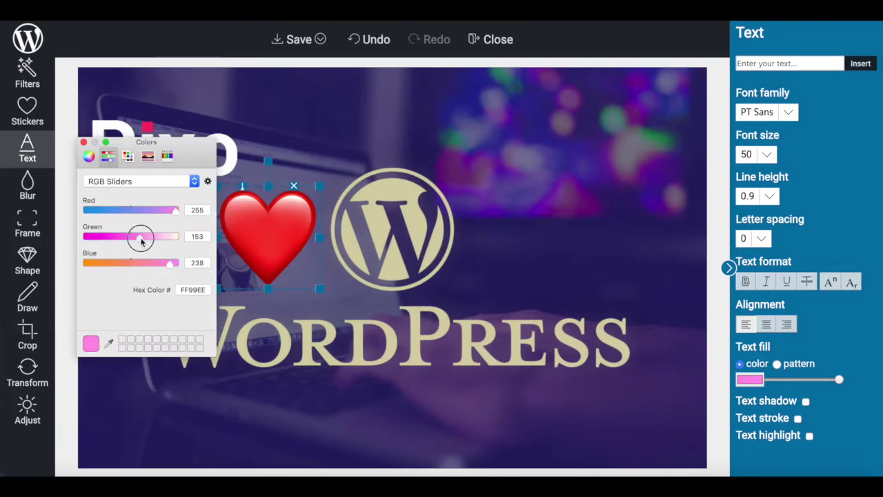
drag(139, 236, 177, 236)
Insert the caption 'Pixo loves WordPress' on one line below the WordPress logo
click(779, 64)
text(Pixo l)
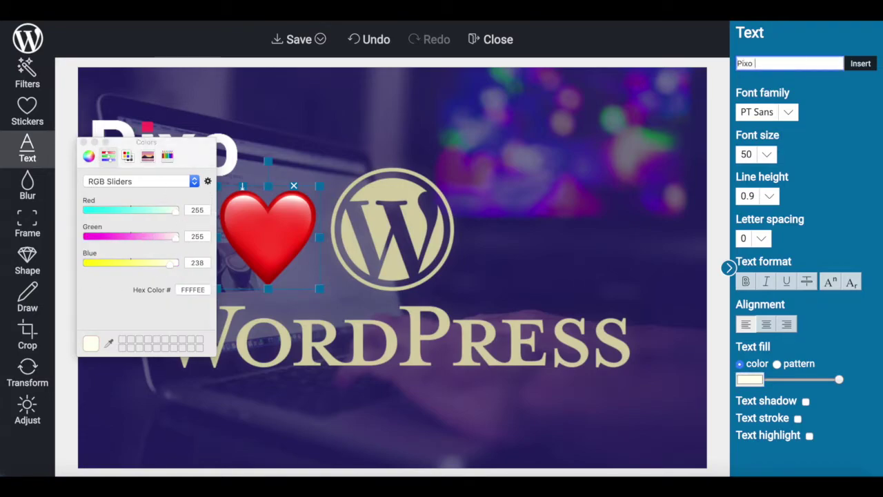
text(oves WordPress)
click(860, 63)
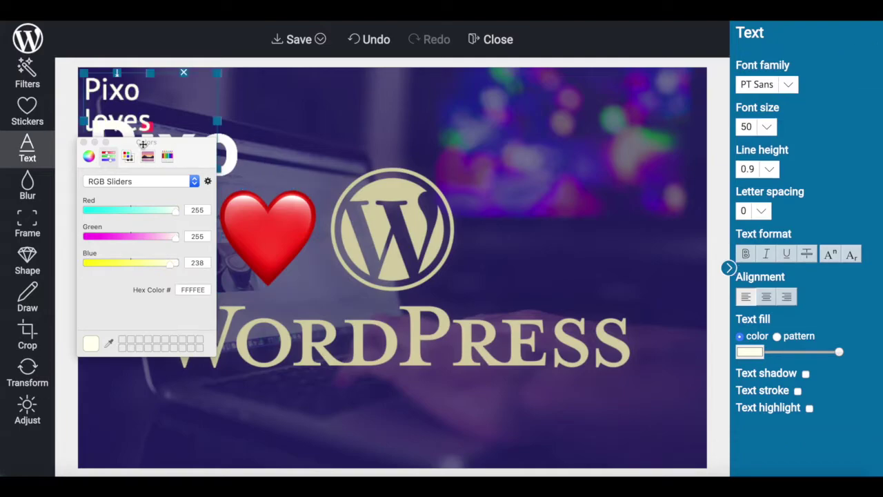
mouse_move(167, 142)
mouse_down()
mouse_move(473, 147)
mouse_move(335, 410)
mouse_move(552, 414)
mouse_up()
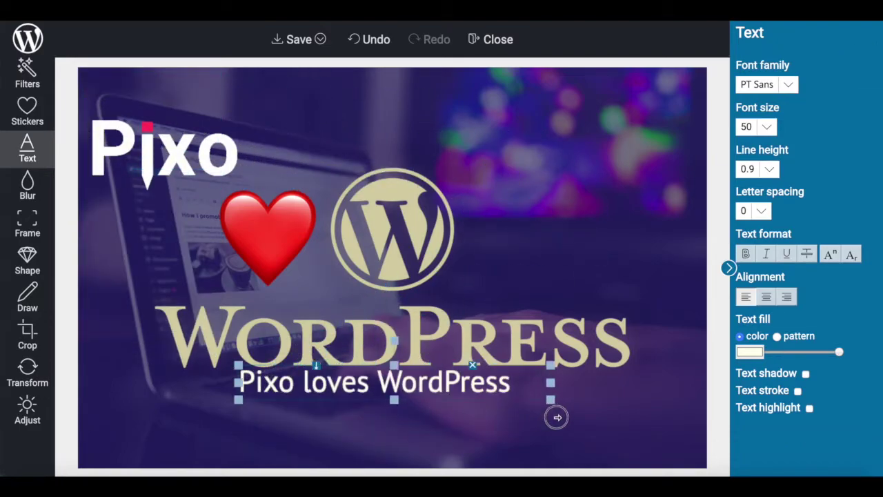
drag(471, 388, 499, 426)
Give the caption a drop shadow and red outline, and frame the image in black
click(805, 373)
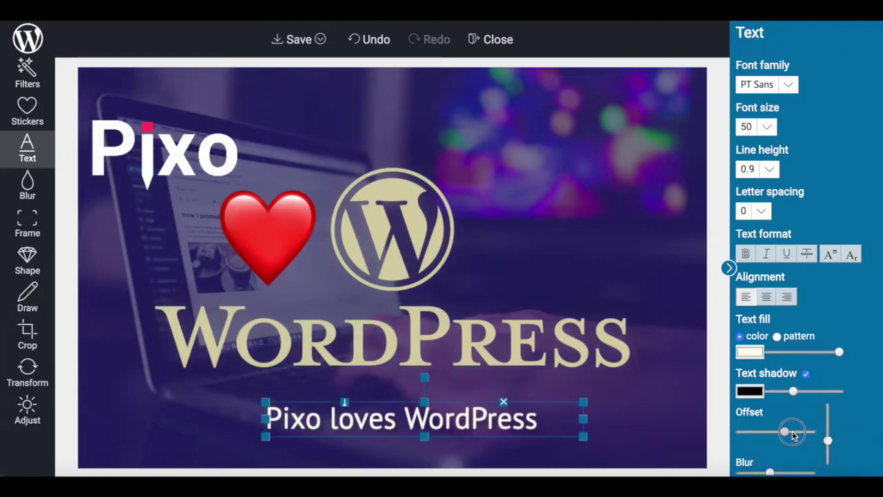
mouse_move(822, 440)
mouse_down()
mouse_move(828, 431)
mouse_move(827, 455)
mouse_up()
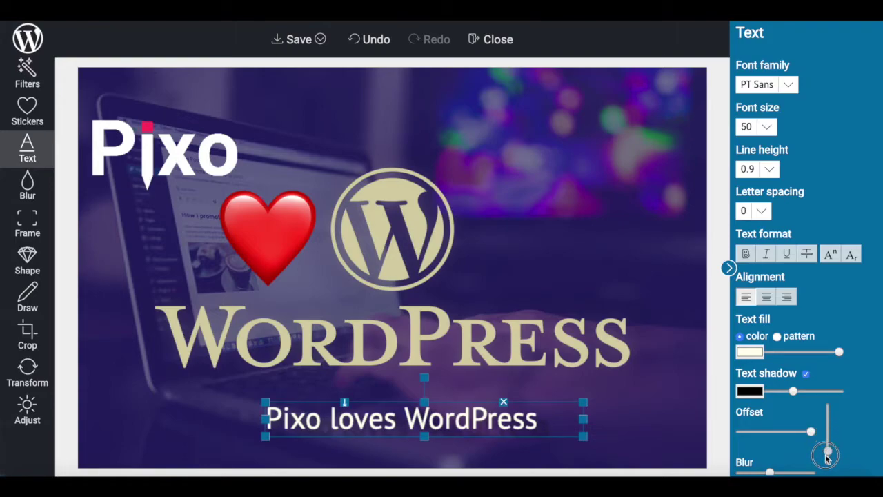
click(818, 391)
drag(791, 430, 780, 431)
drag(827, 455, 827, 438)
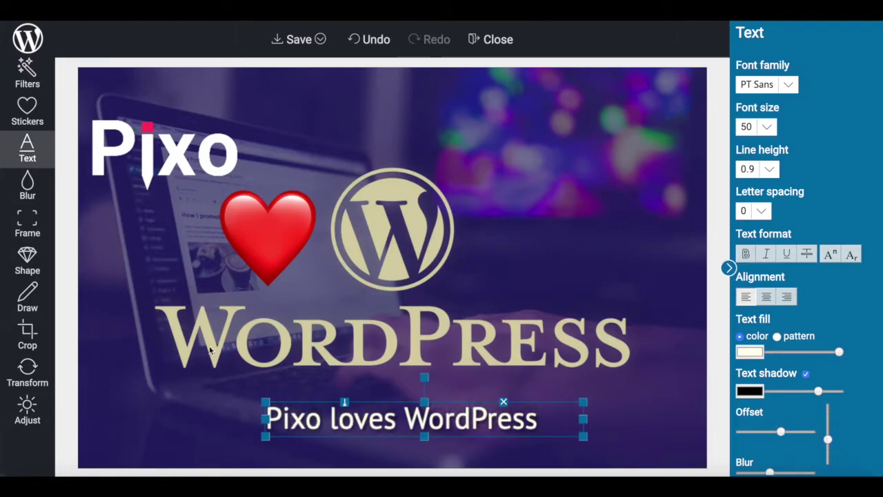
scroll(777, 322, down, 1)
click(797, 447)
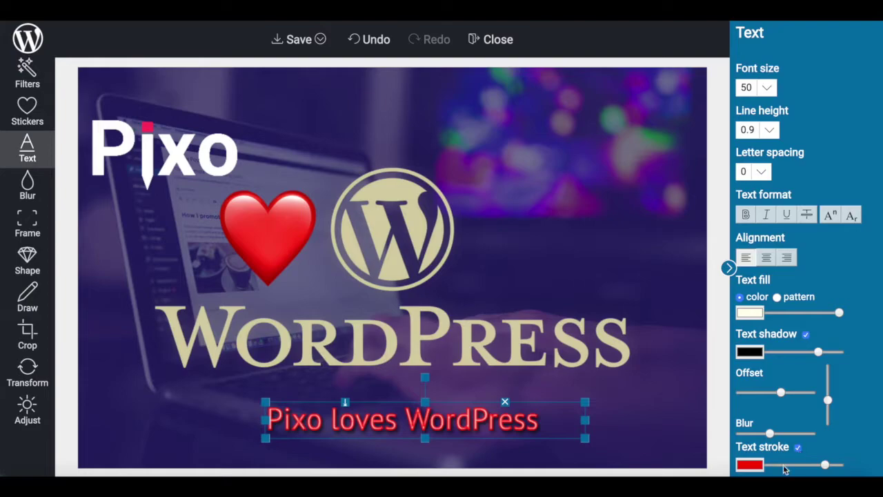
scroll(863, 373, down, 1)
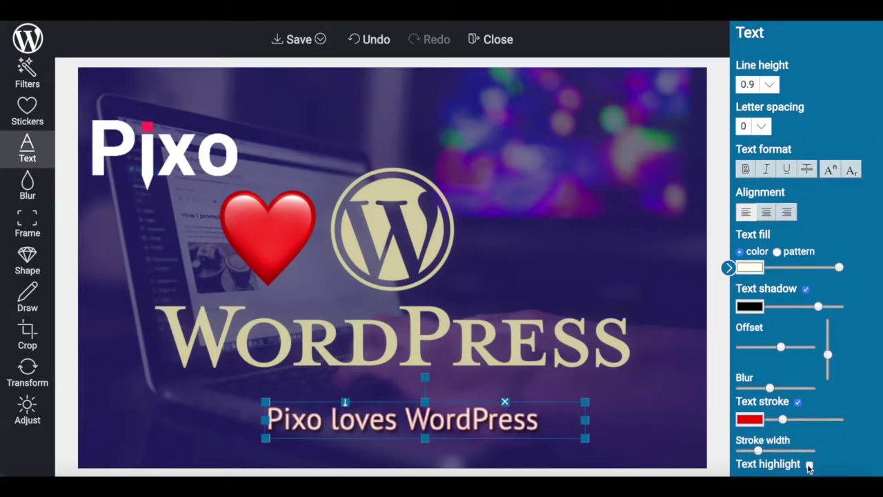
click(27, 222)
click(841, 103)
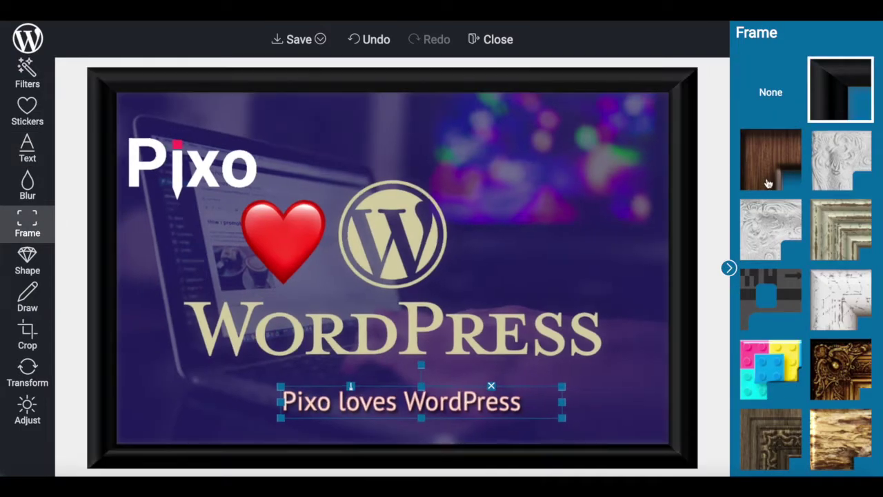
Switch to a wooden frame, trying circle and ellipse masks before removing the mask
click(764, 184)
click(28, 260)
click(768, 176)
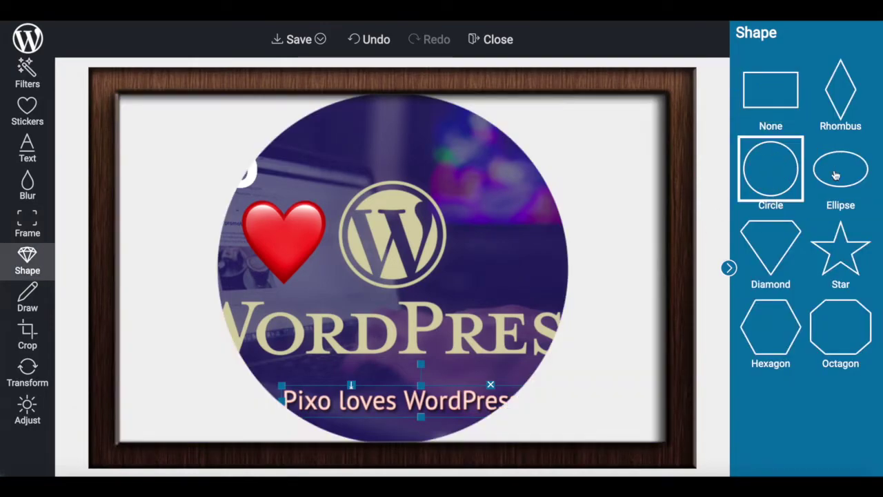
click(845, 175)
click(792, 77)
Draw a small red mark at the lower right and lower the brightness slightly
click(27, 297)
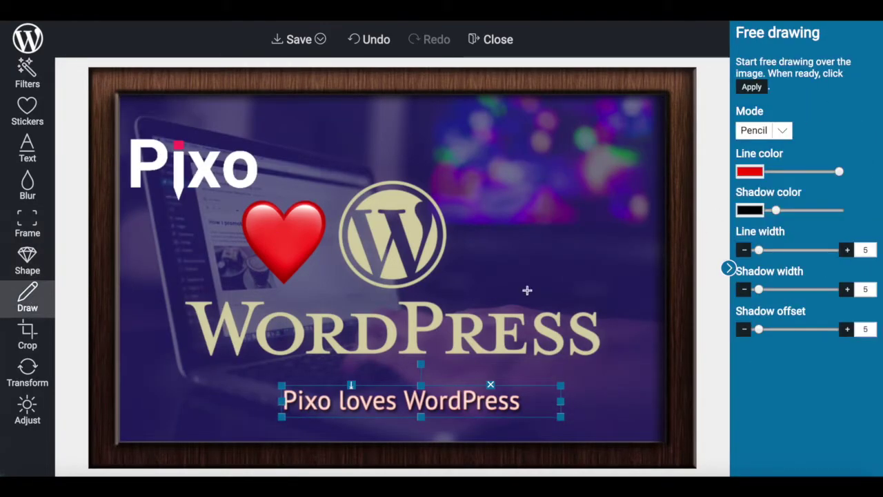
drag(612, 396, 638, 416)
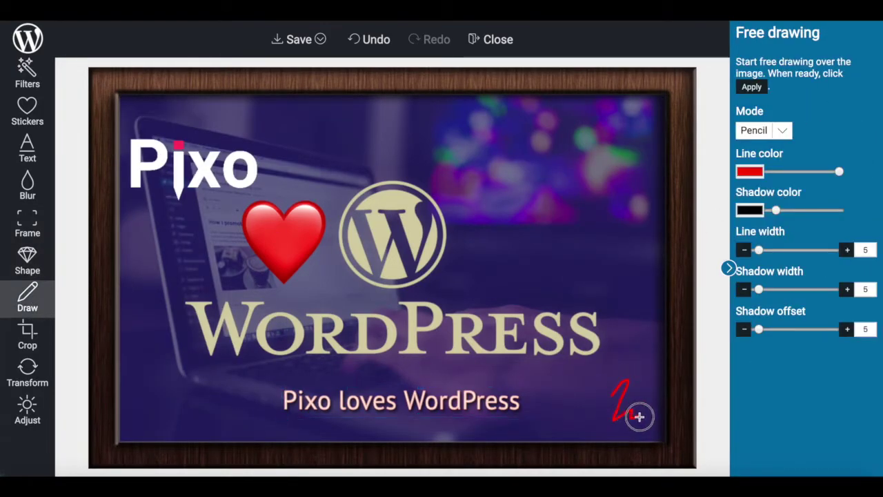
click(27, 410)
mouse_move(794, 84)
mouse_down()
mouse_move(778, 85)
mouse_move(802, 85)
mouse_move(796, 90)
mouse_up()
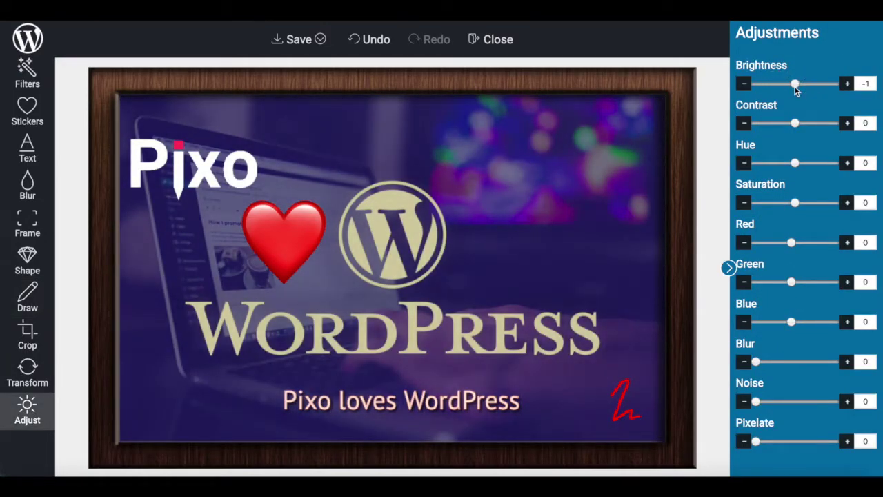
Settle brightness at -1 with one undo and two redos, then show the Save choices
click(376, 40)
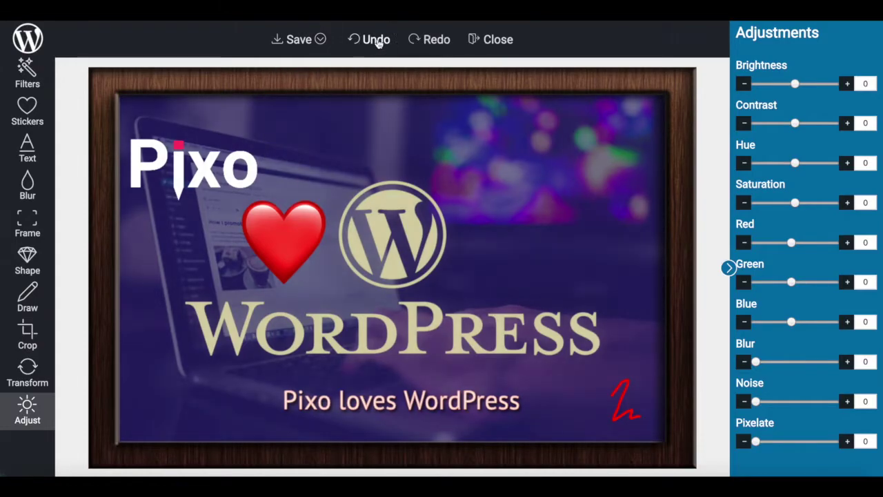
click(431, 40)
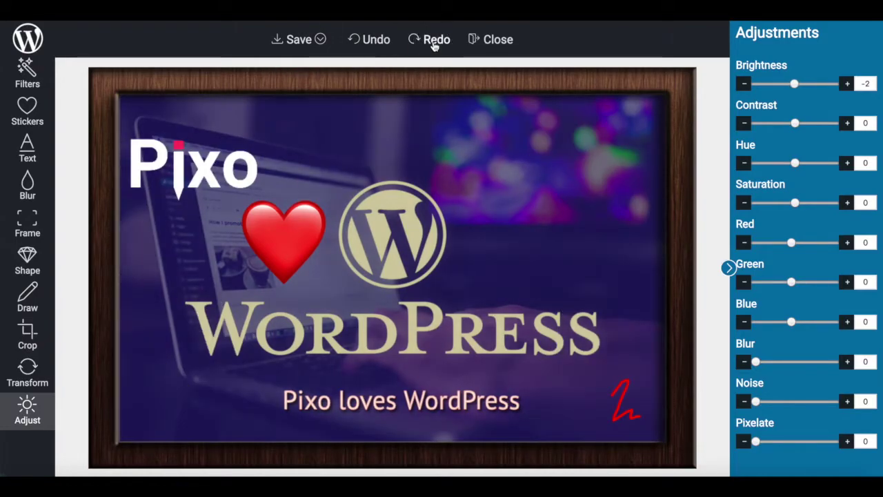
click(433, 41)
click(305, 41)
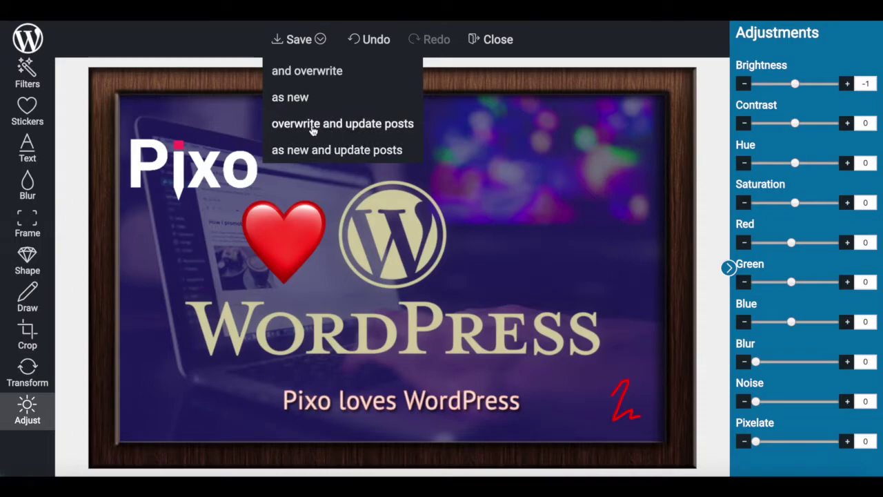
Save the edited image over the original, updating posts that use it
click(297, 100)
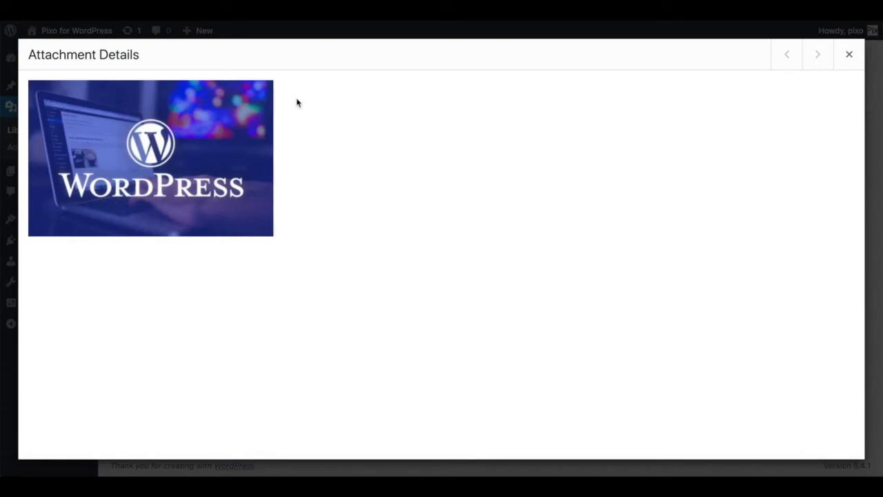
Reopen the edited image in Pixo and restore the previous editing session
click(849, 55)
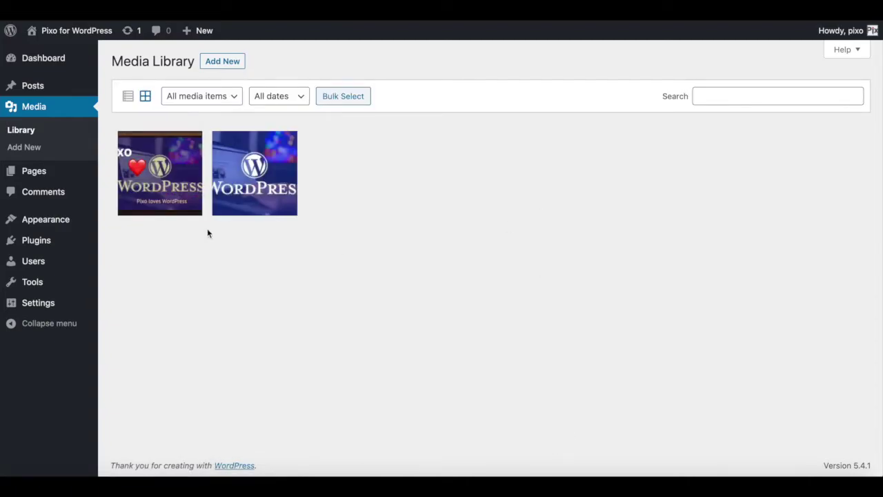
click(161, 187)
click(293, 442)
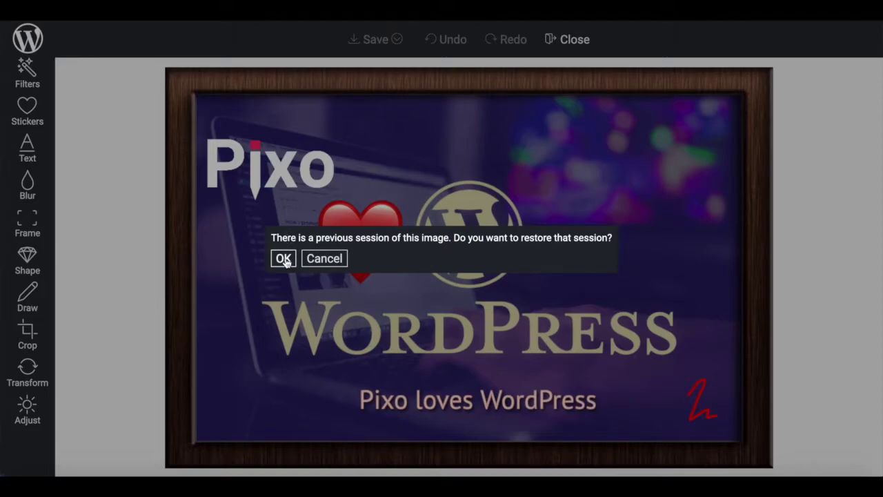
click(283, 258)
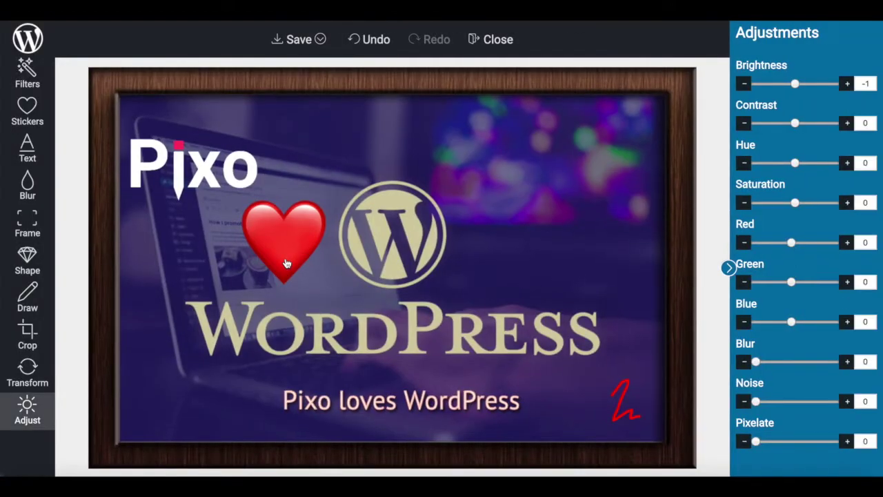
Undo three times back to the black-framed version and overwrite the original image
click(373, 41)
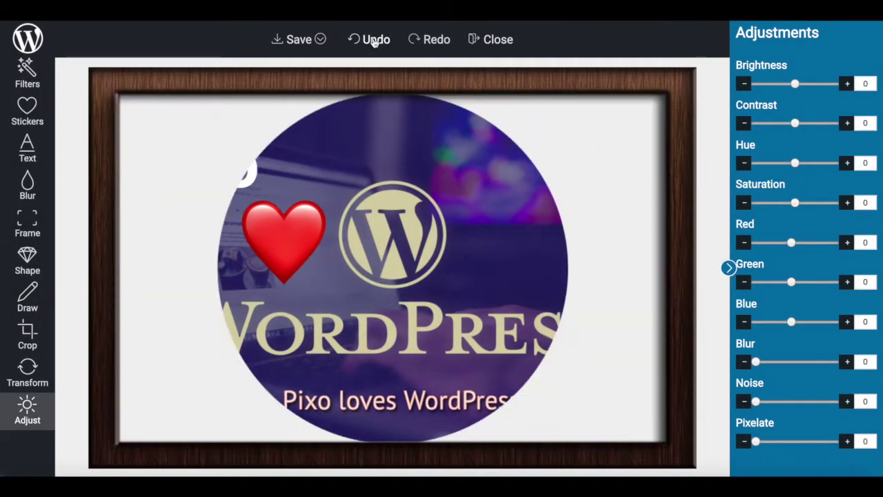
click(373, 41)
click(374, 42)
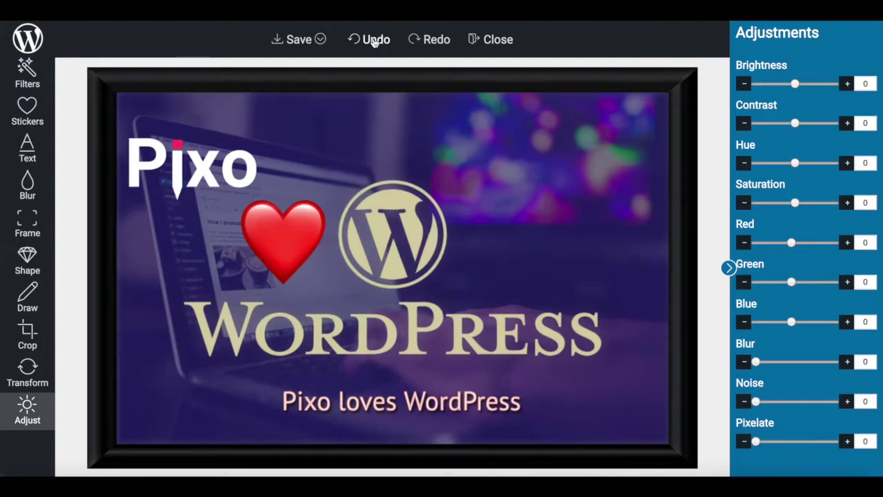
click(308, 43)
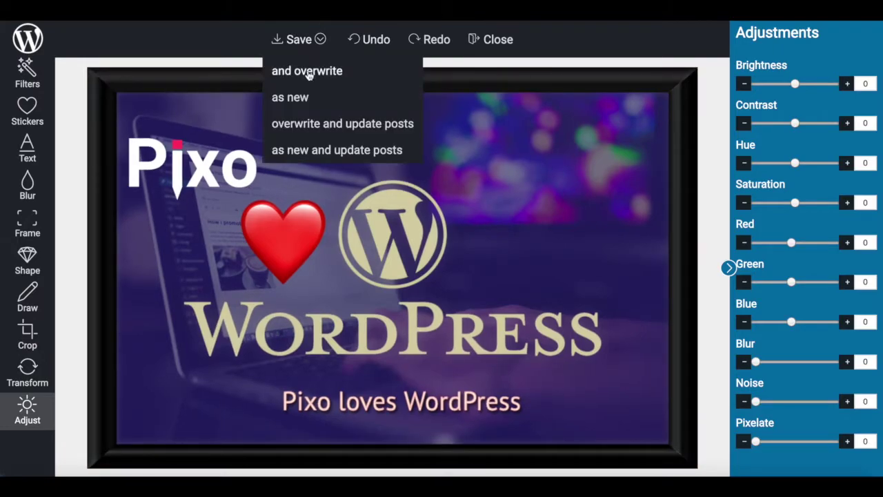
click(308, 72)
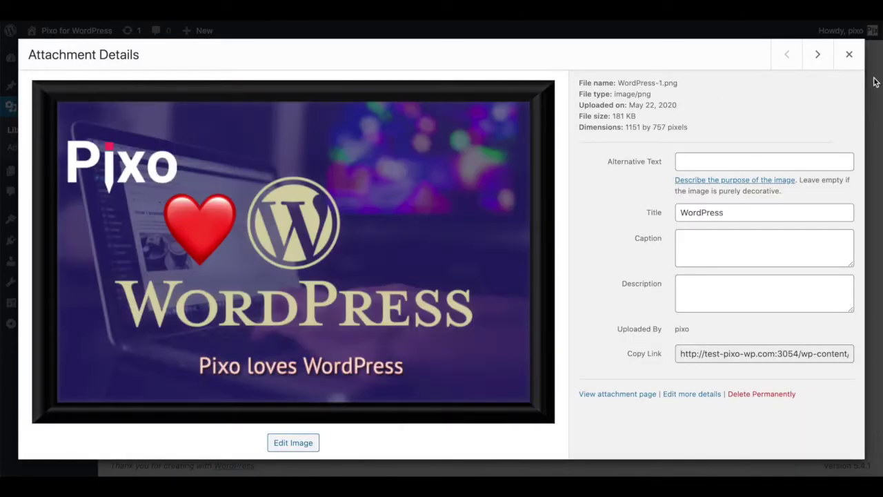
Open WordPress.jpg in Pixo, scribble red across the logo and add 'lorem ipsum' text
click(849, 53)
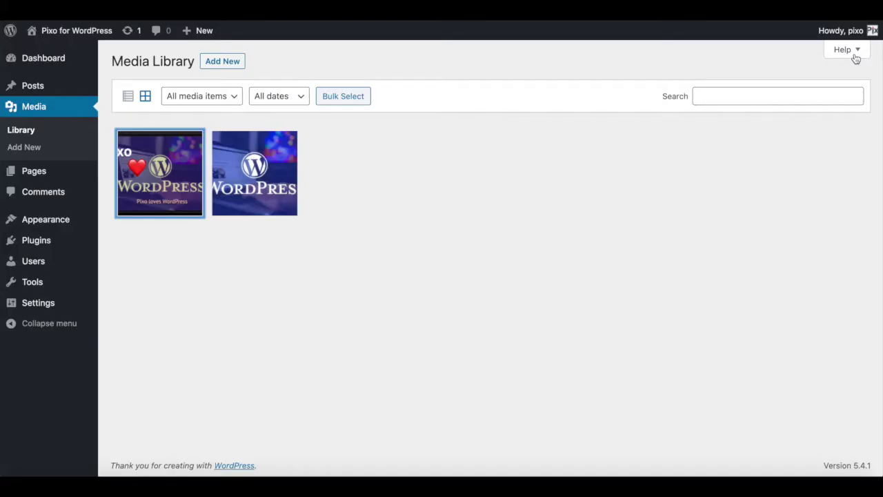
click(249, 164)
click(286, 439)
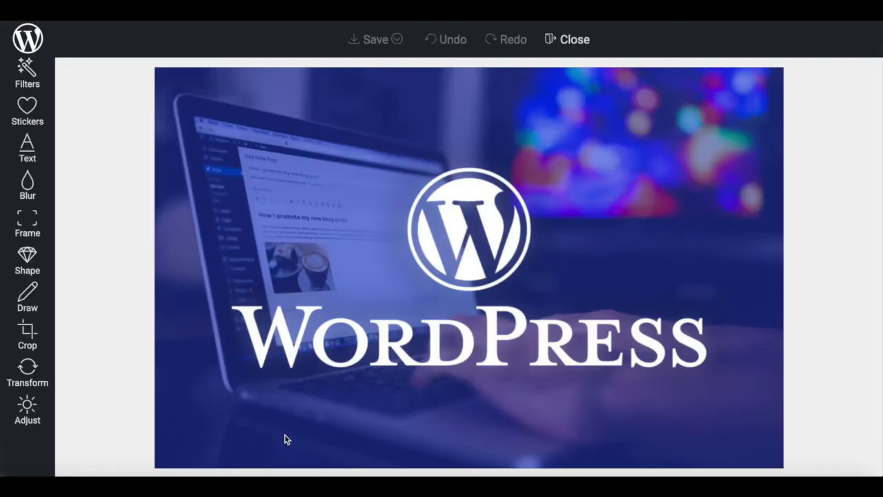
click(27, 296)
mouse_move(248, 168)
mouse_down()
mouse_move(432, 320)
mouse_move(585, 232)
mouse_up()
click(27, 149)
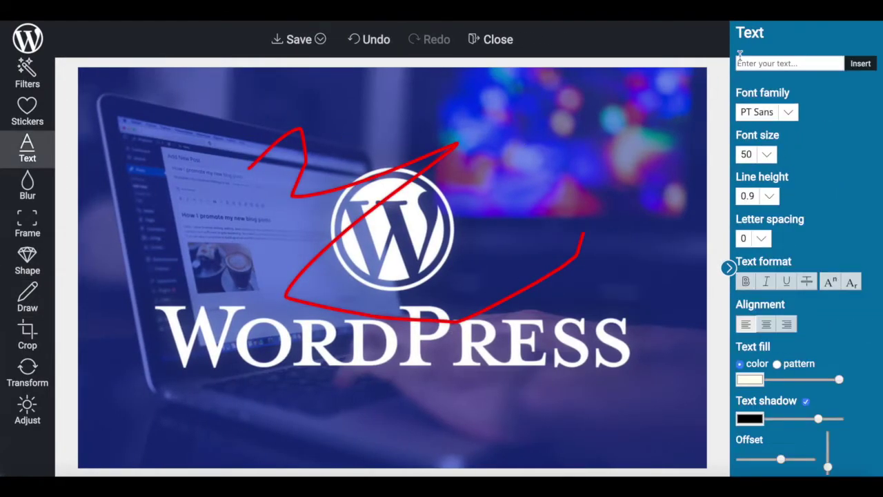
text(lorem ipsum)
click(860, 64)
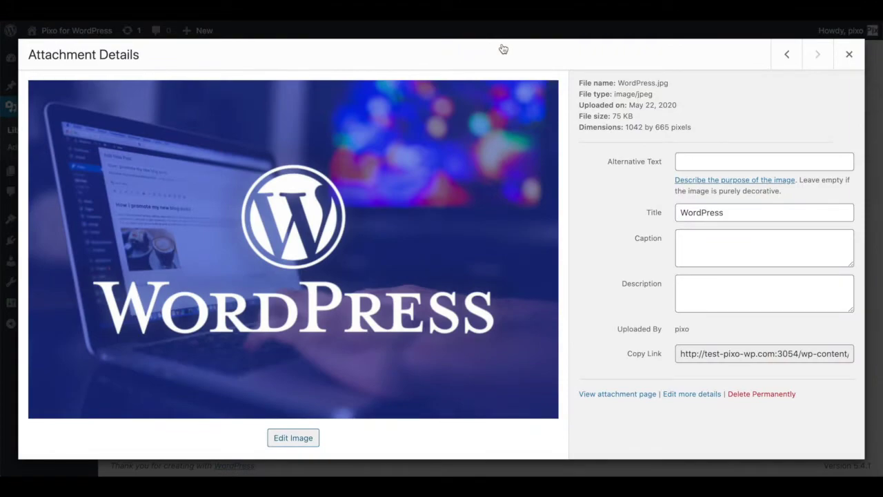
Reopen WordPress.jpg with its previous session restored, then close the editor and attachment details
click(288, 438)
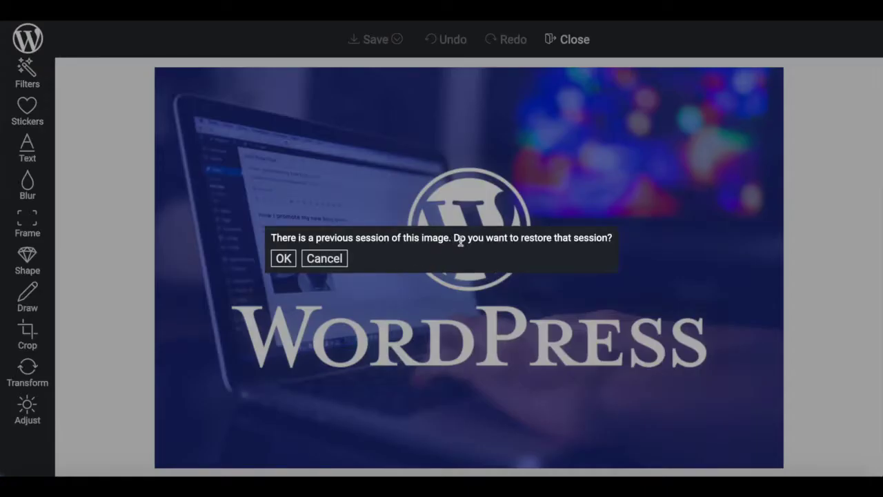
click(283, 260)
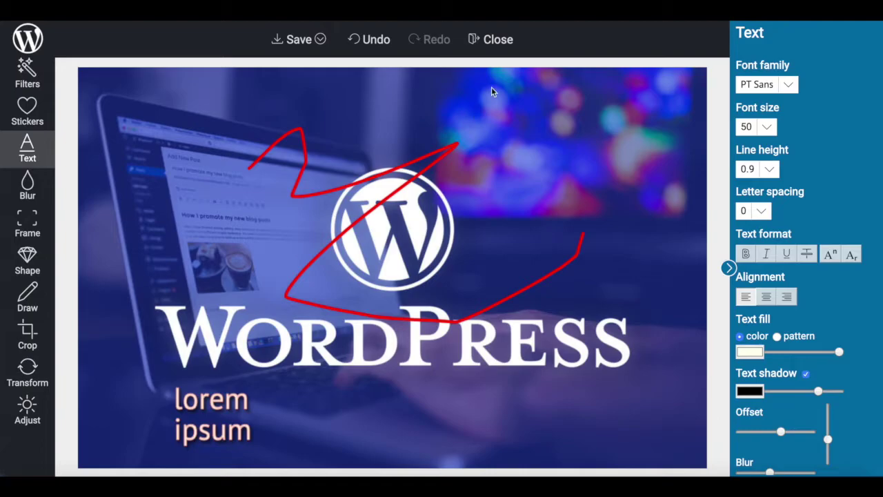
click(498, 39)
click(843, 58)
Select all media in list view and bulk-edit them in Pixo without restoring old sessions
click(127, 98)
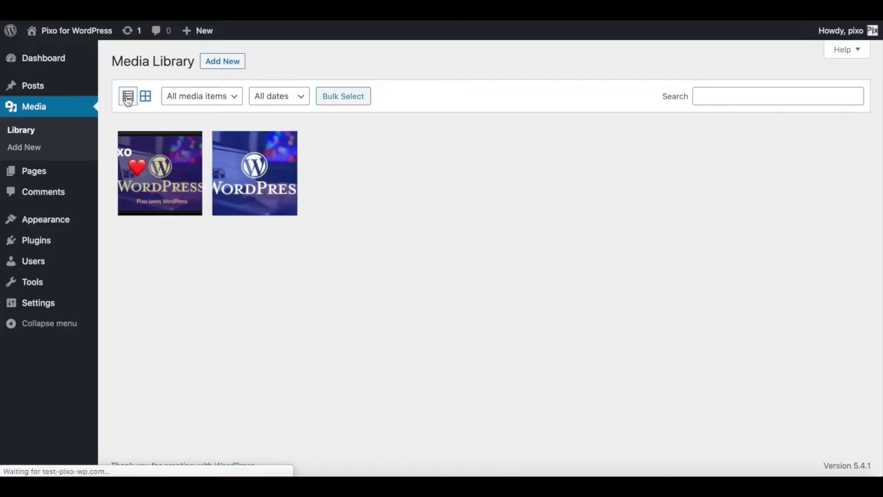
click(124, 156)
click(155, 131)
click(126, 142)
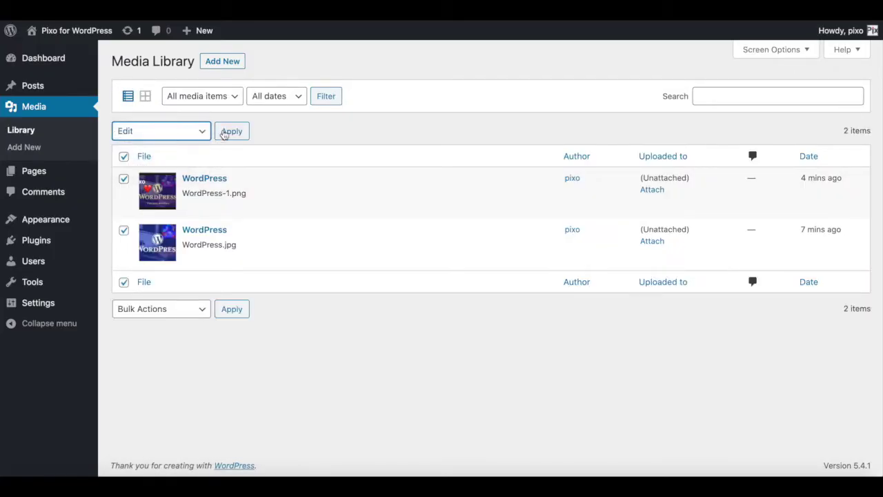
click(223, 134)
click(310, 257)
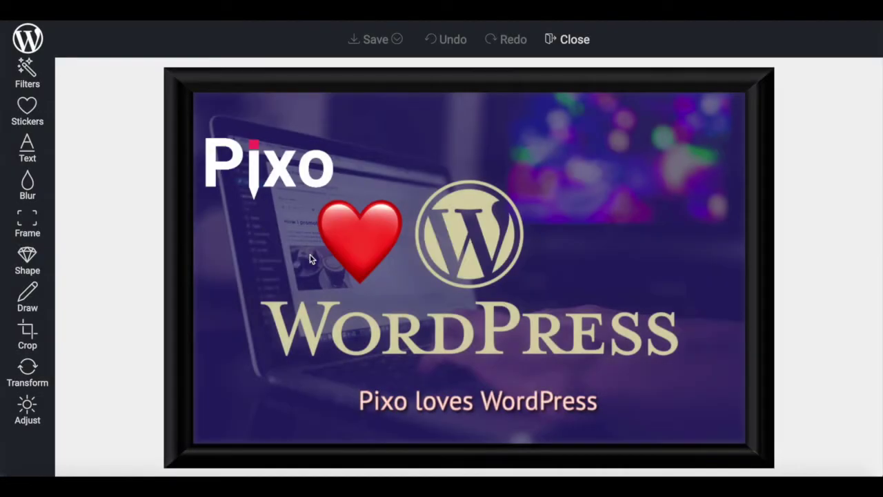
Draw a thick red '1' in the first image's bottom-left corner and overwrite the original
click(28, 295)
drag(771, 252, 763, 250)
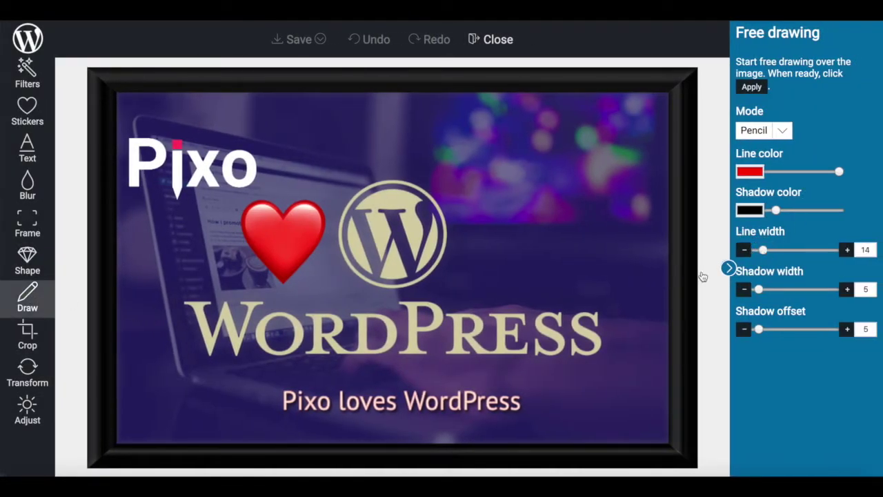
drag(145, 390, 134, 418)
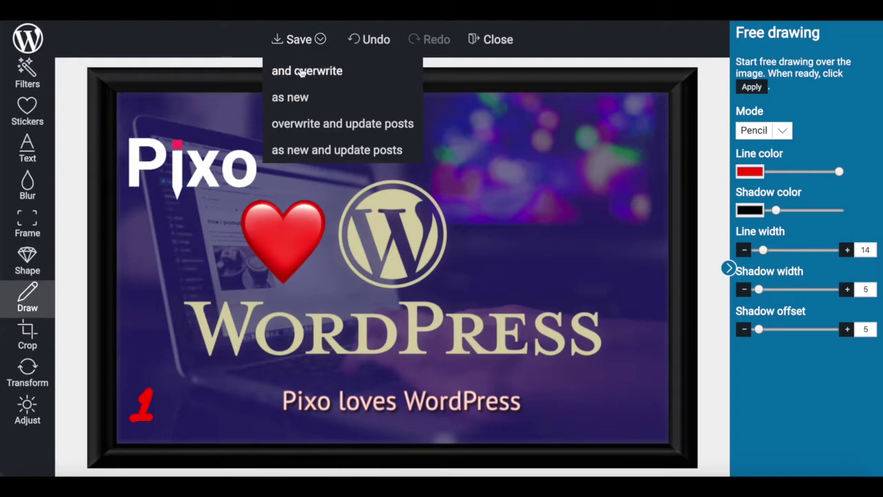
click(301, 72)
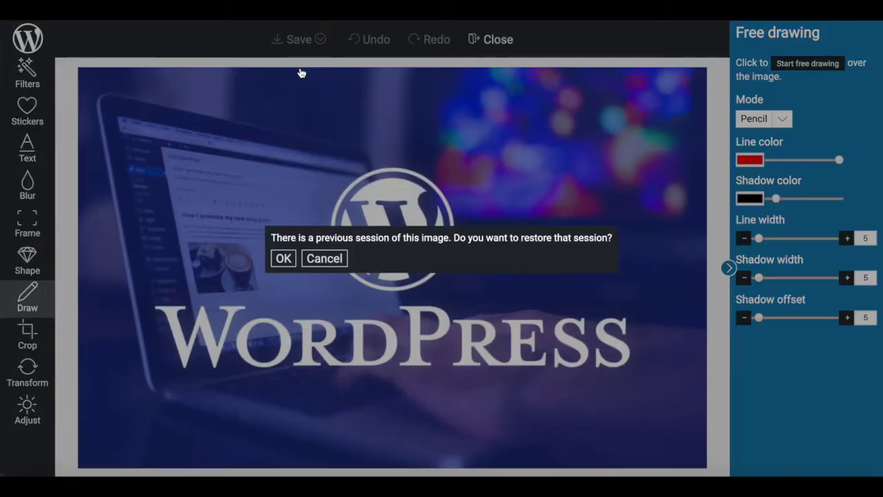
Draw a red '2' in the second image's bottom-left corner and overwrite the original
click(326, 260)
click(807, 63)
mouse_move(109, 417)
mouse_down()
mouse_move(111, 433)
mouse_move(122, 434)
mouse_up()
click(299, 40)
click(304, 74)
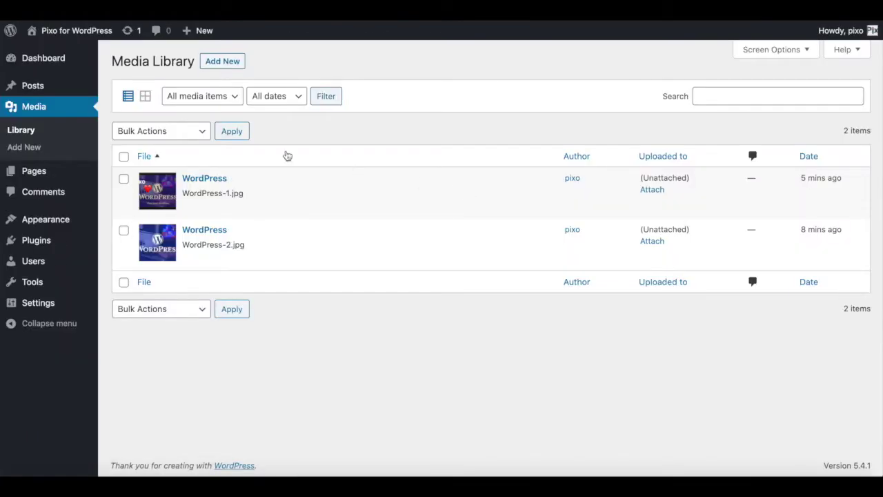
Select all media and apply the Batch Edit bulk action
click(123, 157)
click(187, 134)
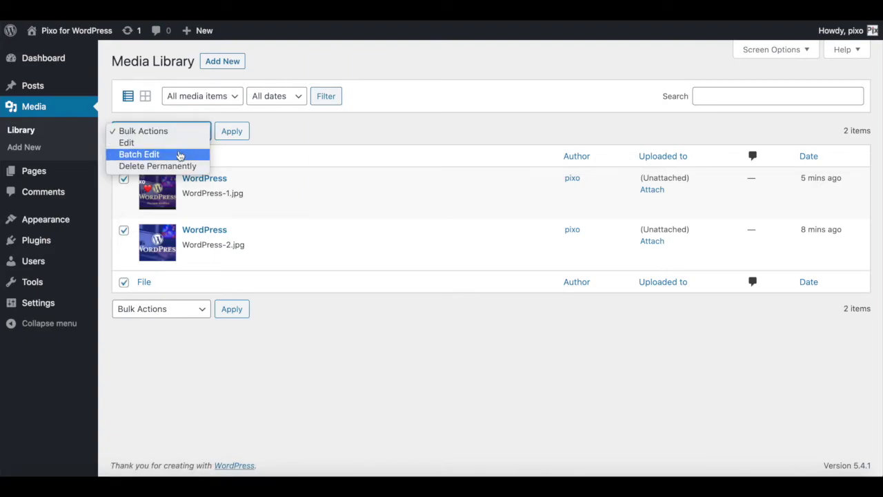
click(179, 155)
click(233, 134)
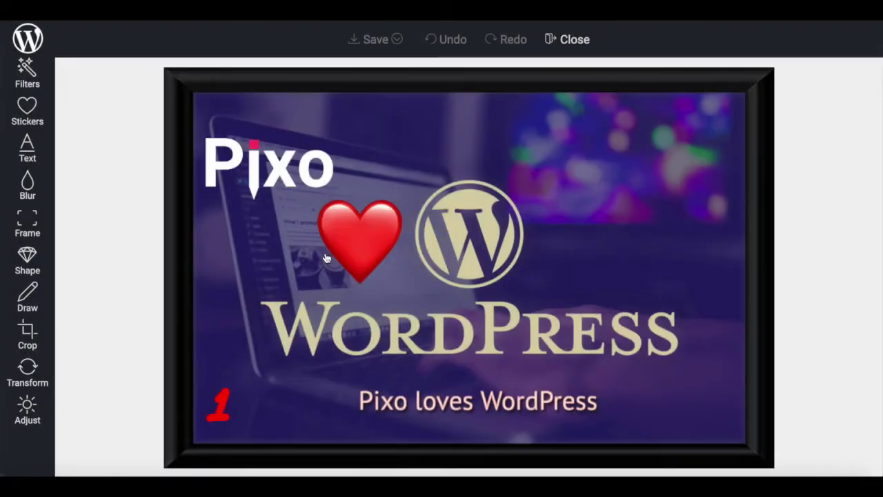
Add 'Batch Edit' text at the upper right of both images and overwrite the originals
click(28, 148)
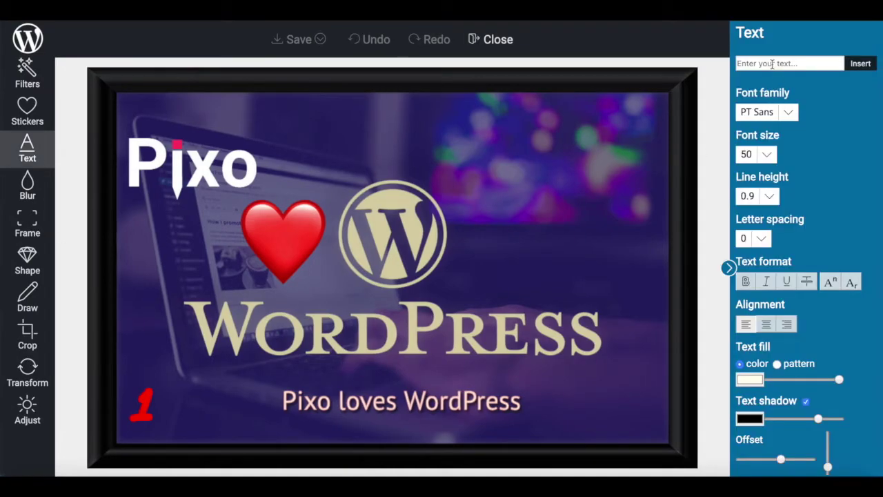
text(Batch Edi)
click(860, 63)
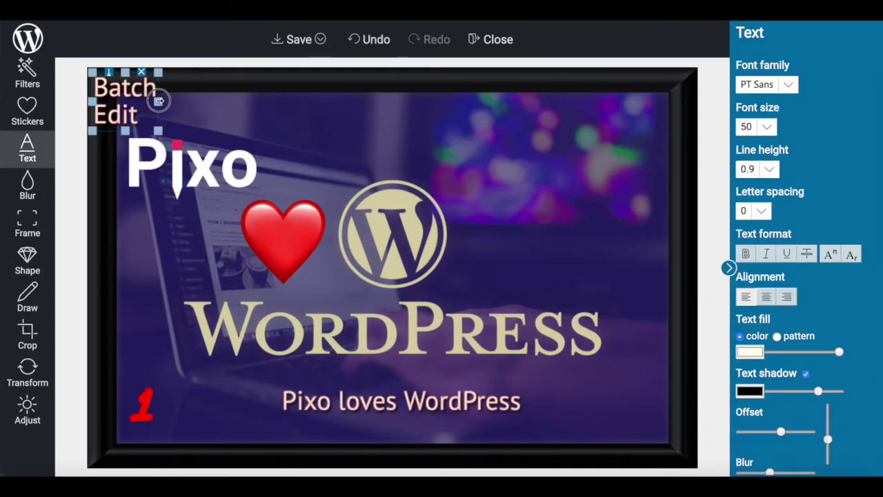
drag(200, 84, 611, 155)
click(296, 40)
click(298, 71)
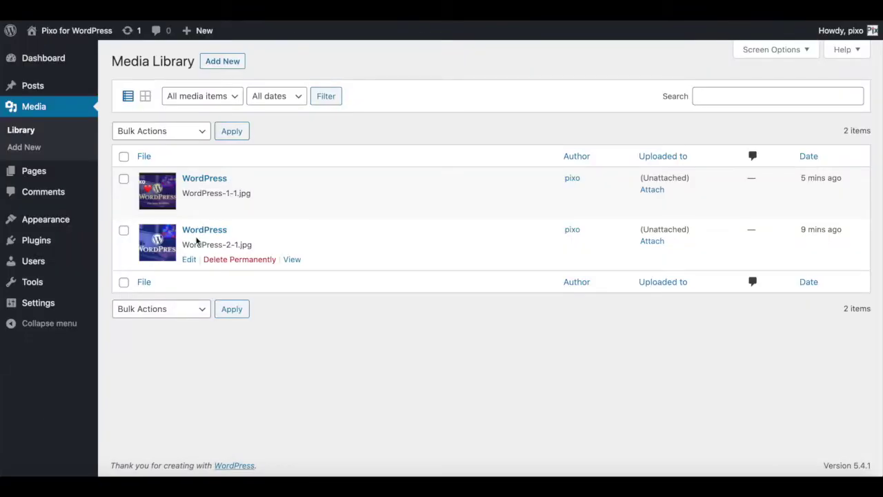
Open WordPress-2-1.jpg's details page, then start a new post
click(189, 260)
scroll(365, 223, down, 2)
scroll(365, 222, up, 1)
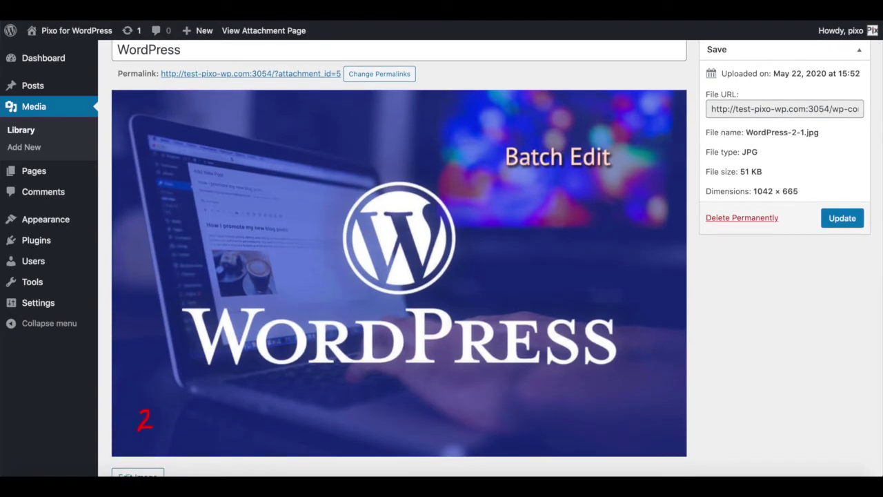
scroll(785, 384, up, 1)
mouse_move(33, 85)
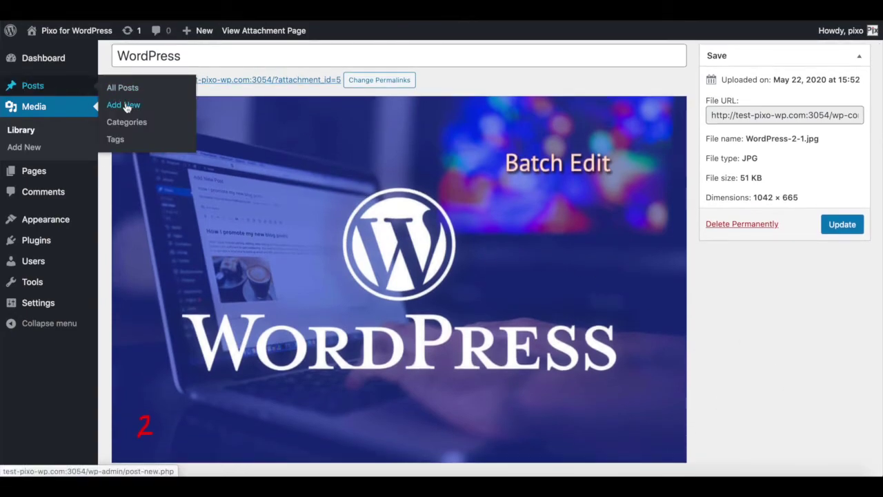
click(127, 106)
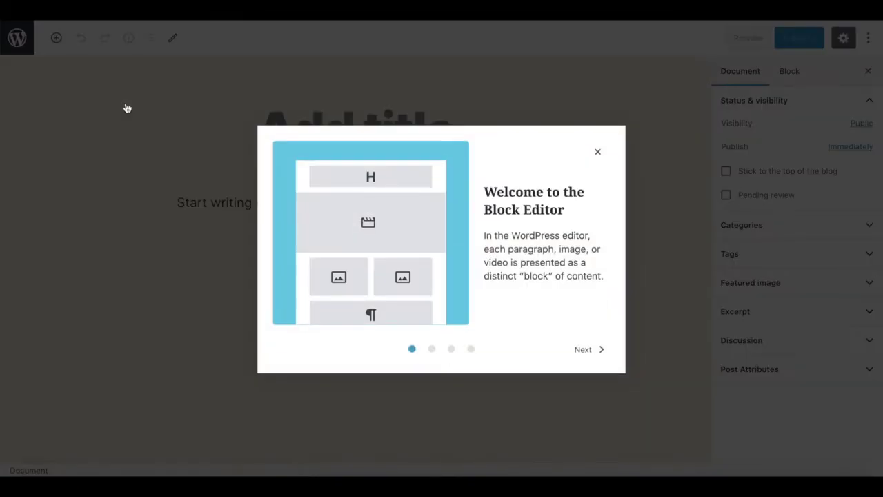
Add an Image block containing the first edited image from the Media Library
click(598, 151)
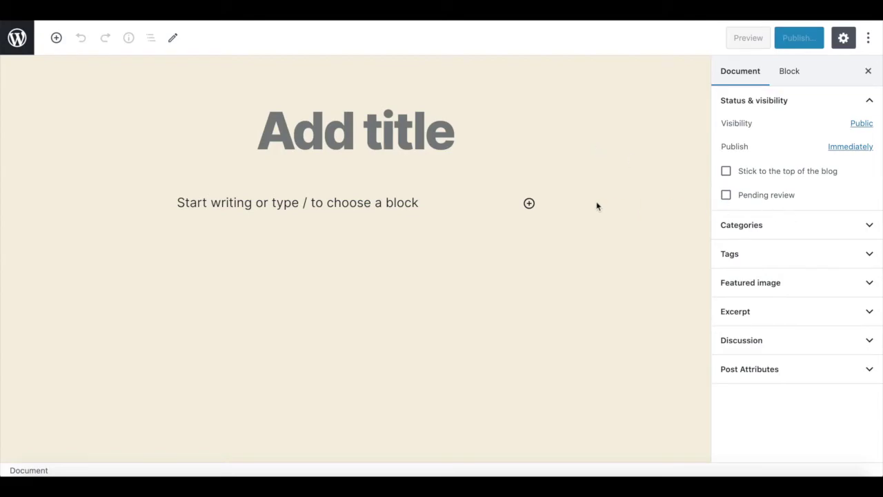
click(529, 203)
click(709, 313)
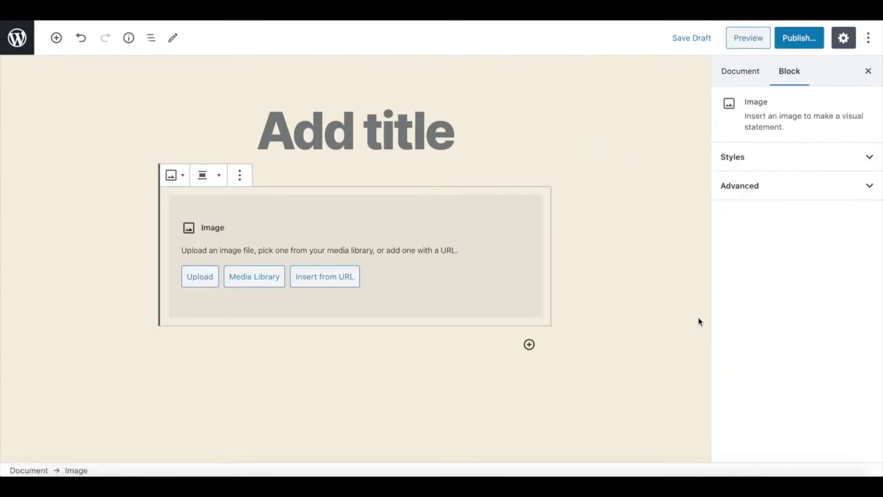
click(241, 280)
click(88, 213)
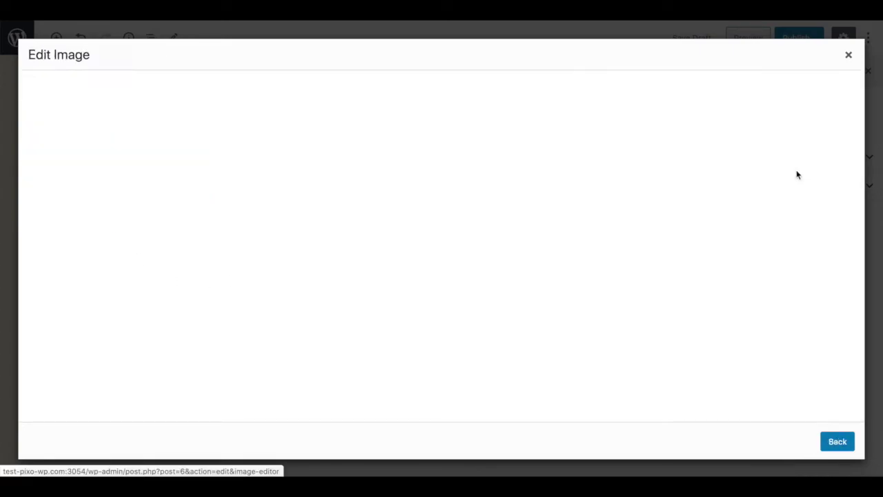
click(796, 171)
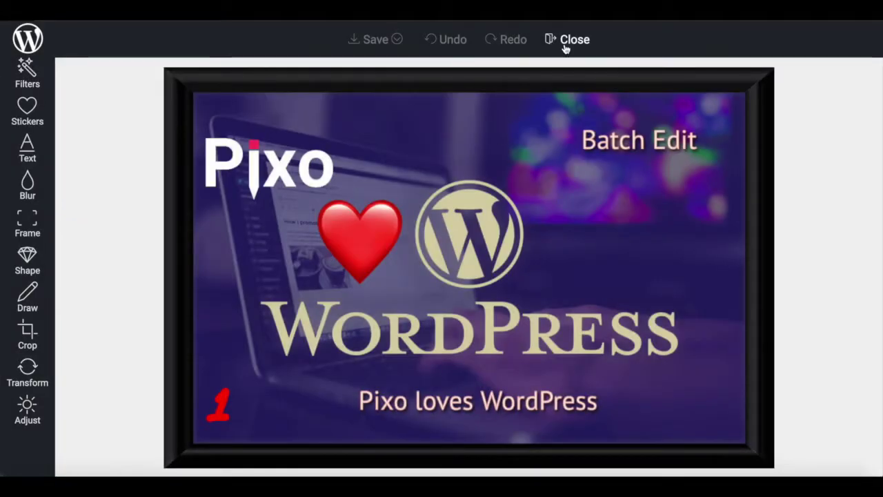
click(567, 40)
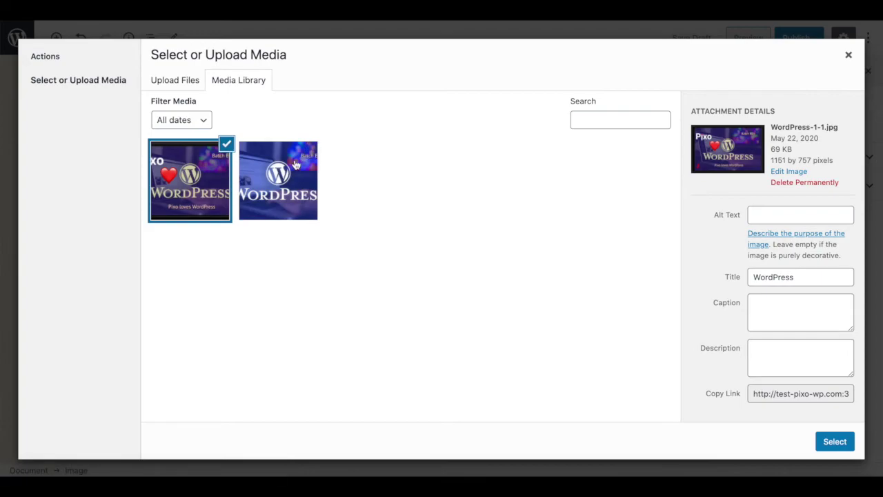
click(835, 441)
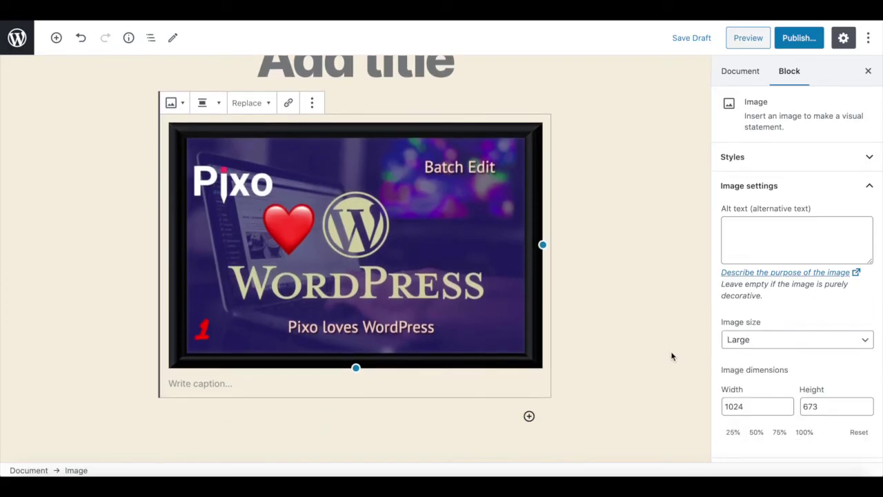
Title the post 'Pixo Image' and publish it
scroll(402, 116, up, 1)
click(401, 116)
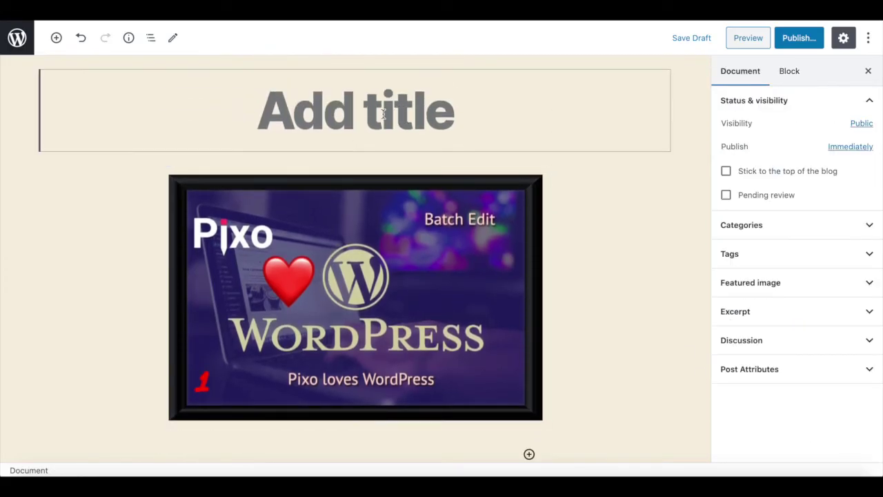
text(Pixo Image)
click(801, 40)
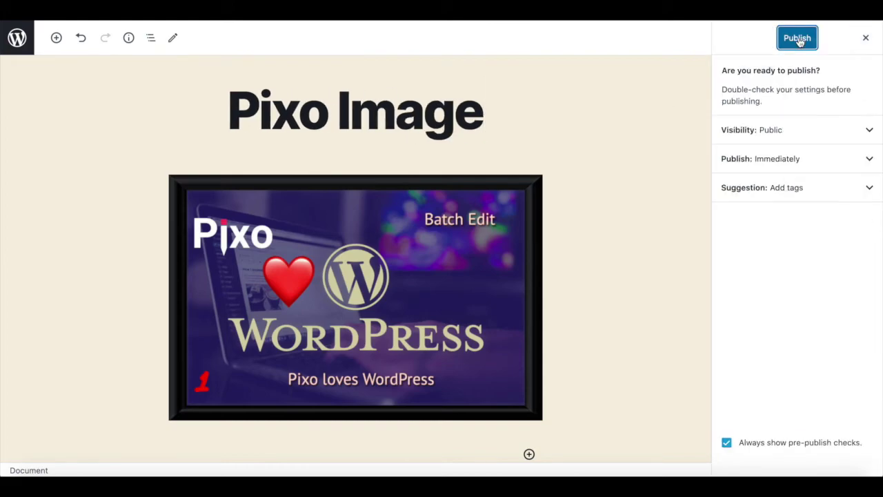
click(798, 40)
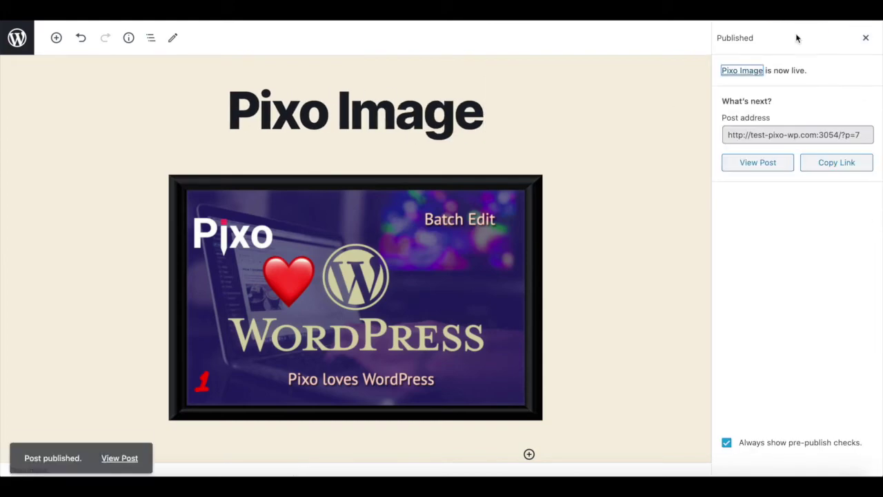
View the live 'Pixo Image' post, then return to the admin dashboard
click(115, 452)
scroll(270, 309, down, 2)
scroll(270, 310, down, 3)
scroll(269, 310, up, 1)
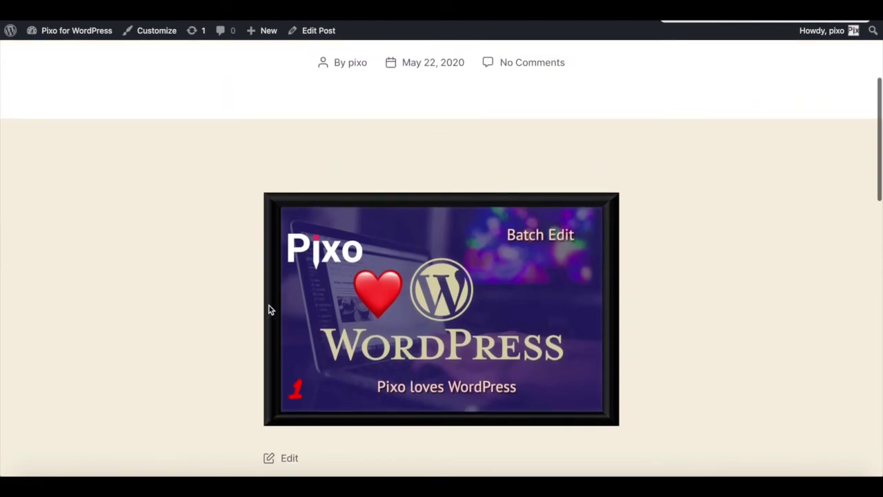
scroll(270, 310, up, 4)
scroll(378, 274, down, 1)
scroll(377, 274, down, 2)
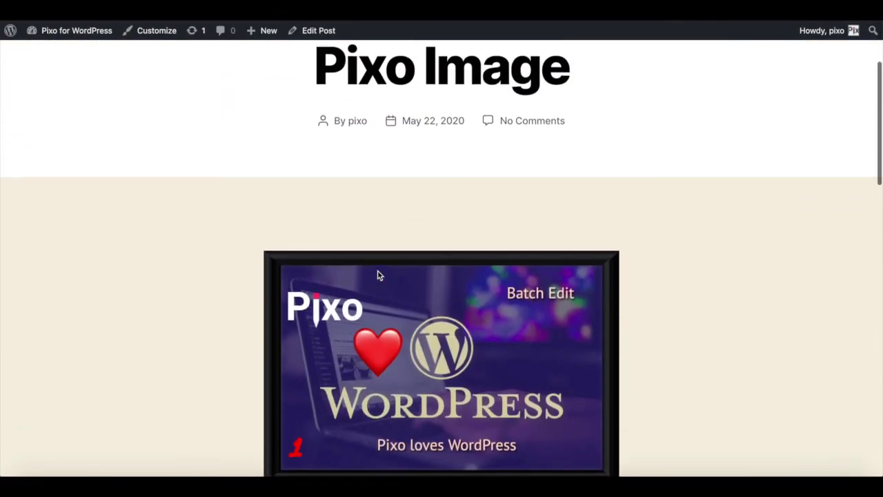
click(69, 32)
mouse_move(34, 149)
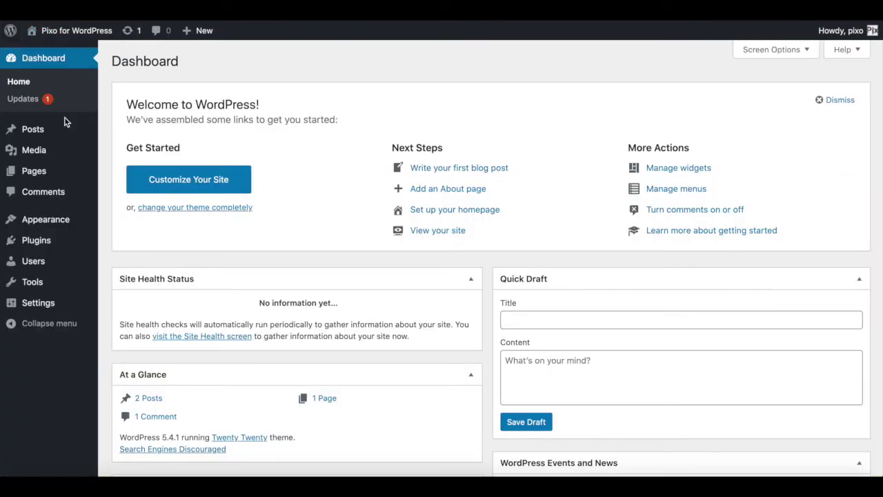
Open the first image from the Media Library in Pixo, declining session restore
click(63, 153)
click(196, 181)
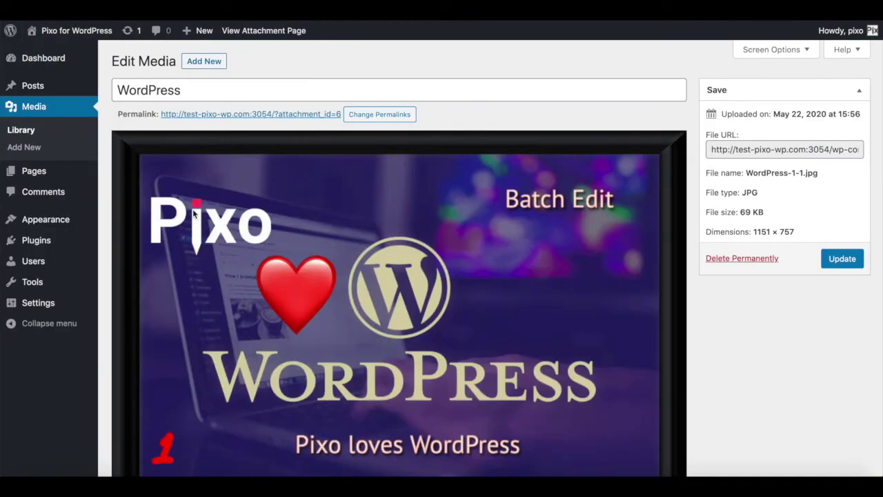
scroll(398, 232, down, 1)
click(398, 233)
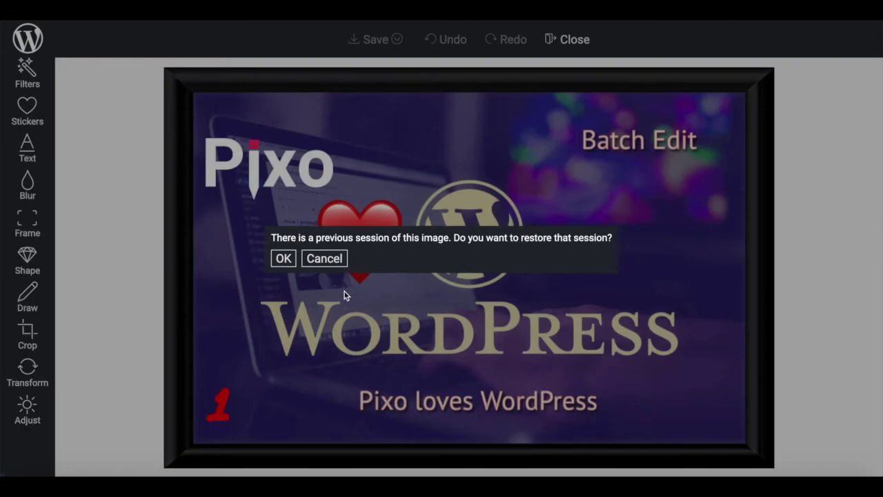
click(283, 258)
Apply a stronger zoom blur centred on the heart, overwriting the image and updating posts
click(28, 185)
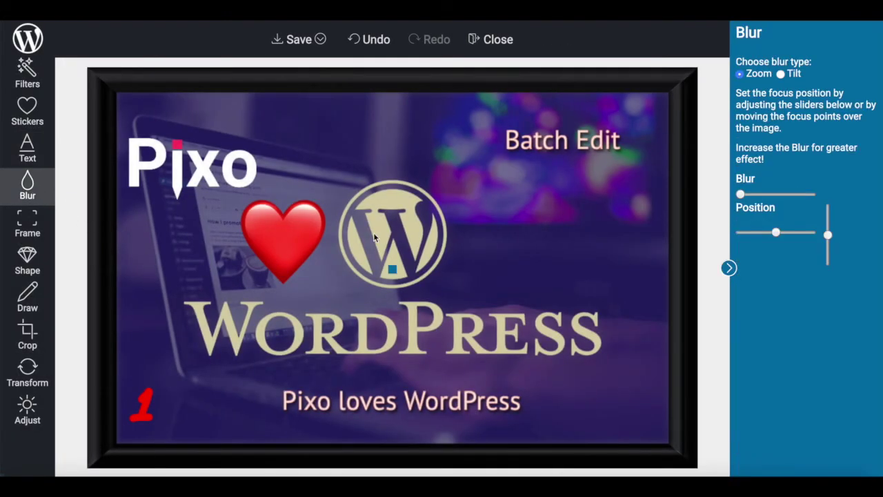
click(758, 195)
mouse_move(763, 198)
mouse_down()
mouse_move(773, 194)
mouse_move(763, 196)
mouse_up()
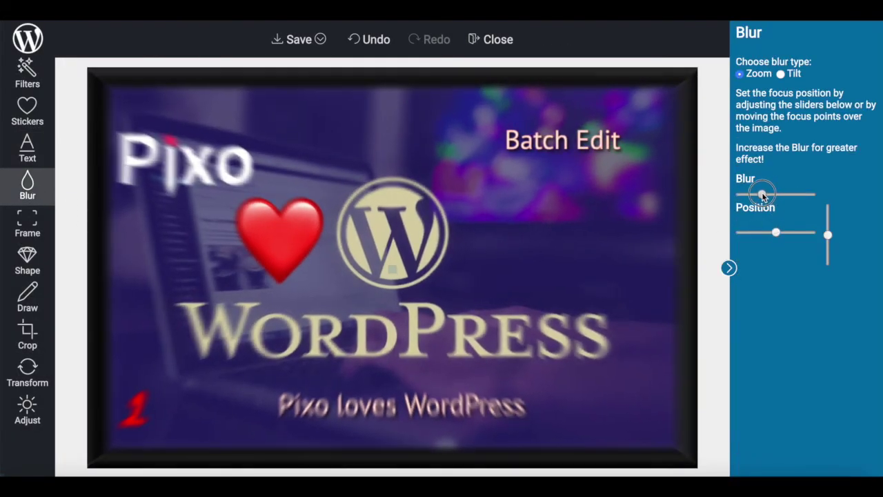
drag(375, 266, 296, 227)
mouse_move(761, 196)
mouse_down()
mouse_move(752, 195)
mouse_move(761, 197)
mouse_up()
click(298, 40)
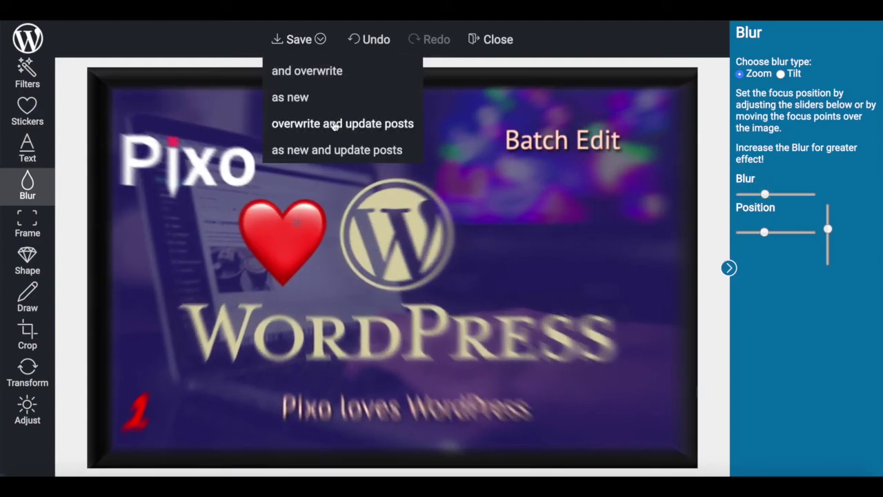
click(359, 150)
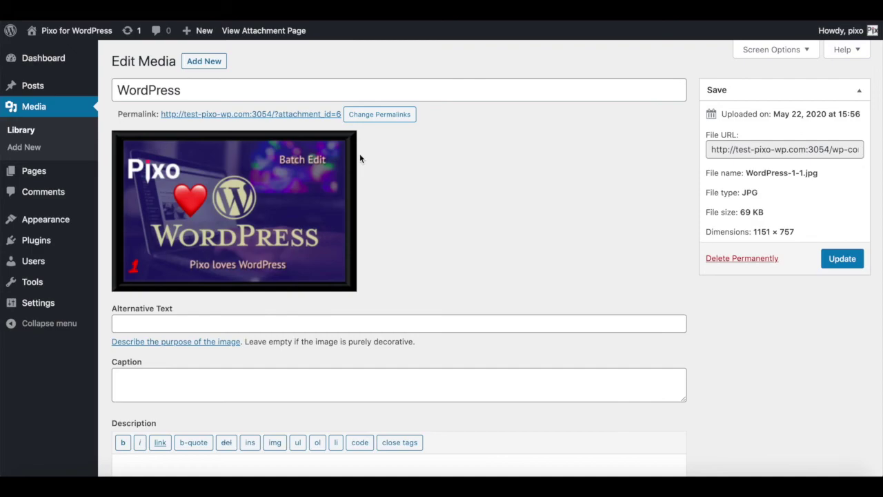